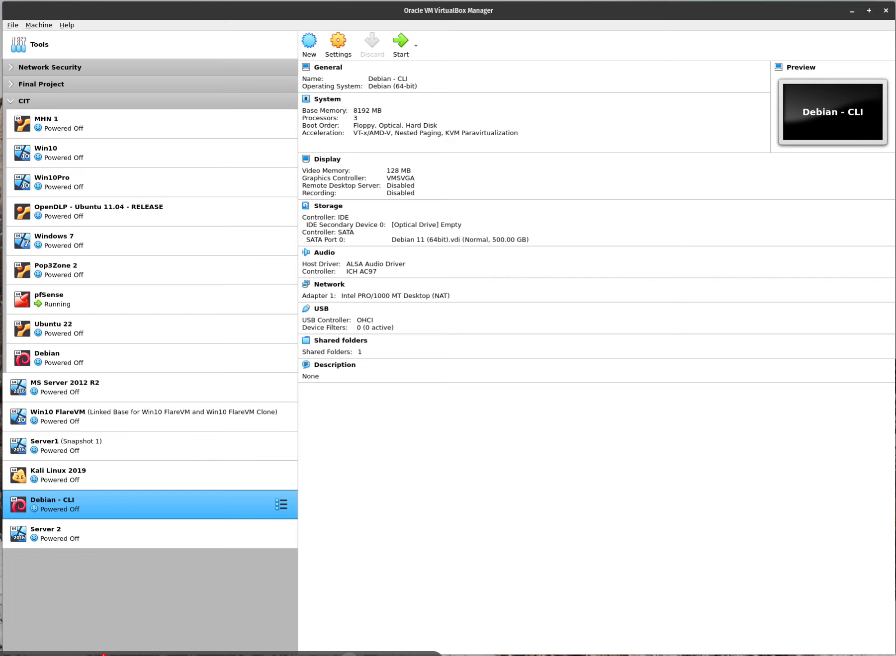
Create a new VM named Debian (Linux, Debian 64-bit) with 4096 MB of memory.
left_click(313, 47)
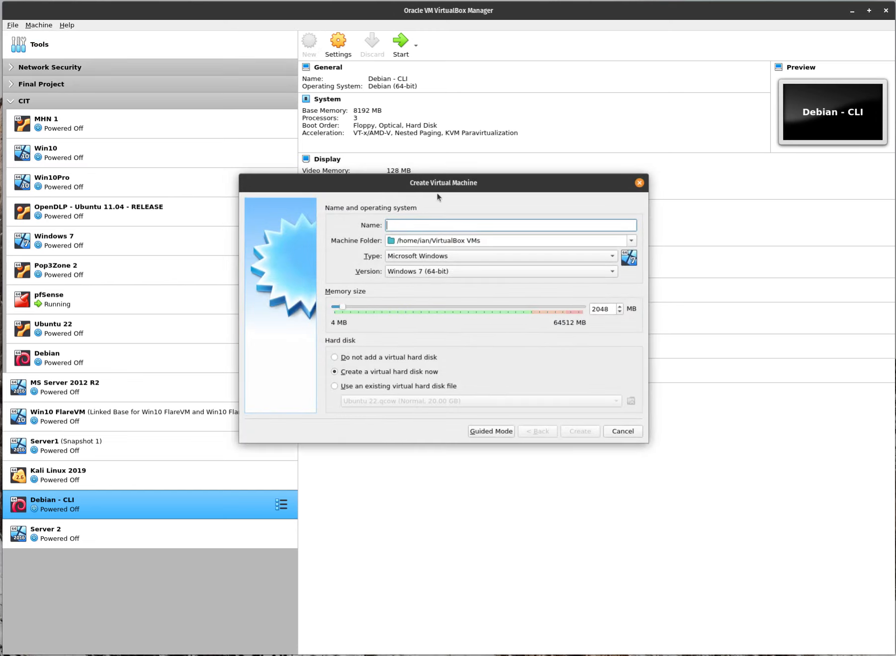
type("Debi")
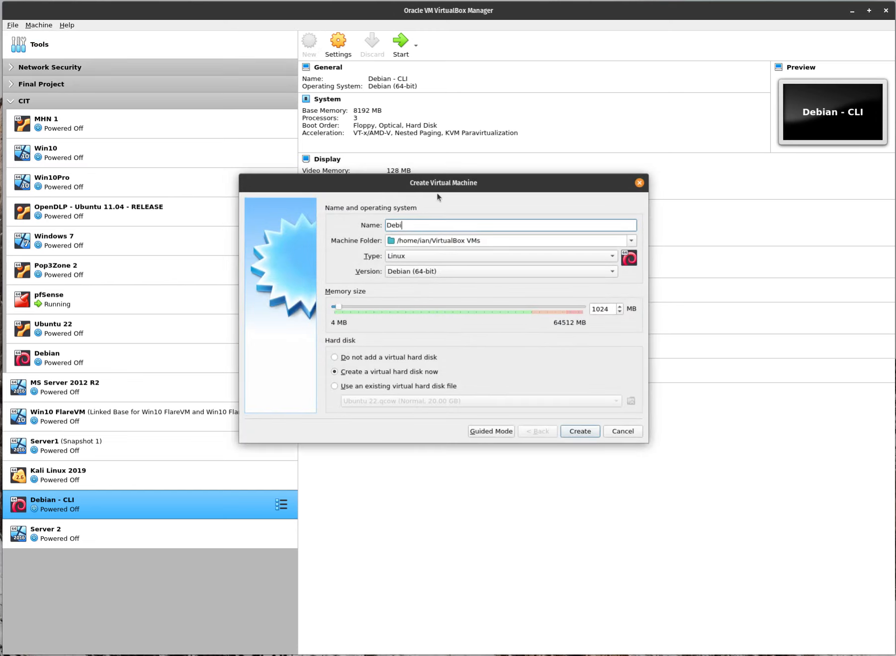
type("an")
double_click(600, 309)
type("409")
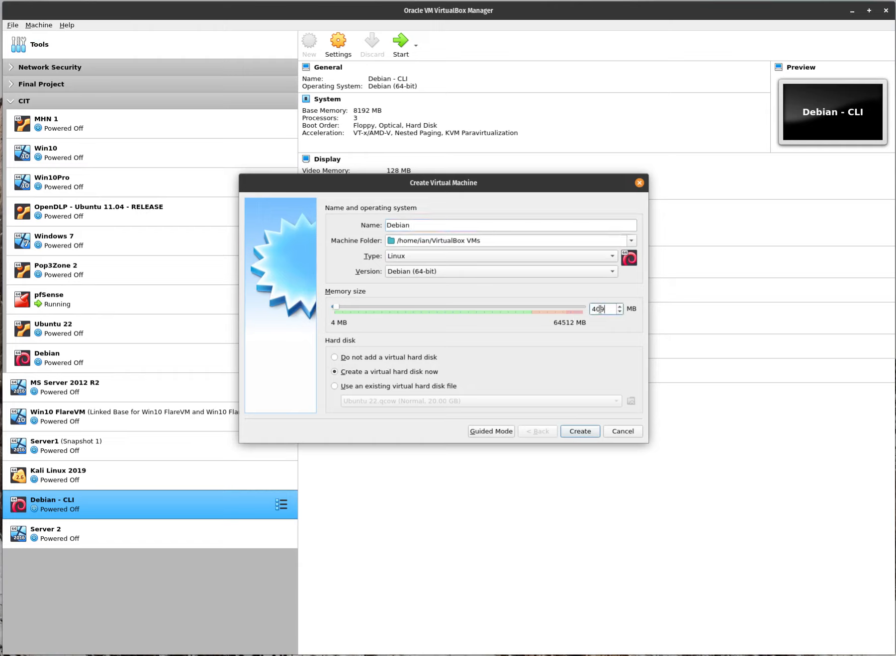
type("6")
left_click(575, 432)
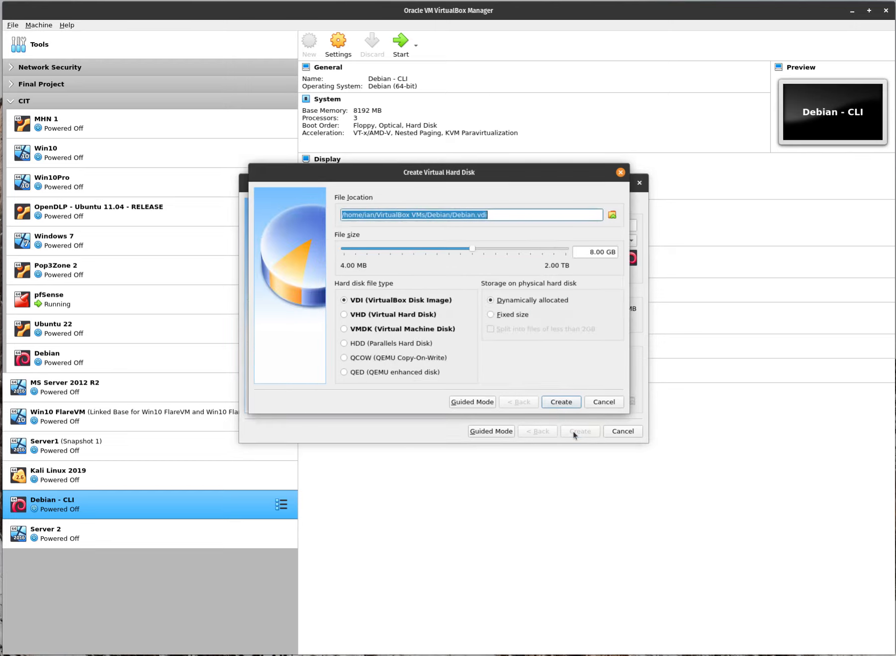
Give the Debian machine a 64 GB dynamically allocated VDI hard disk.
double_click(591, 252)
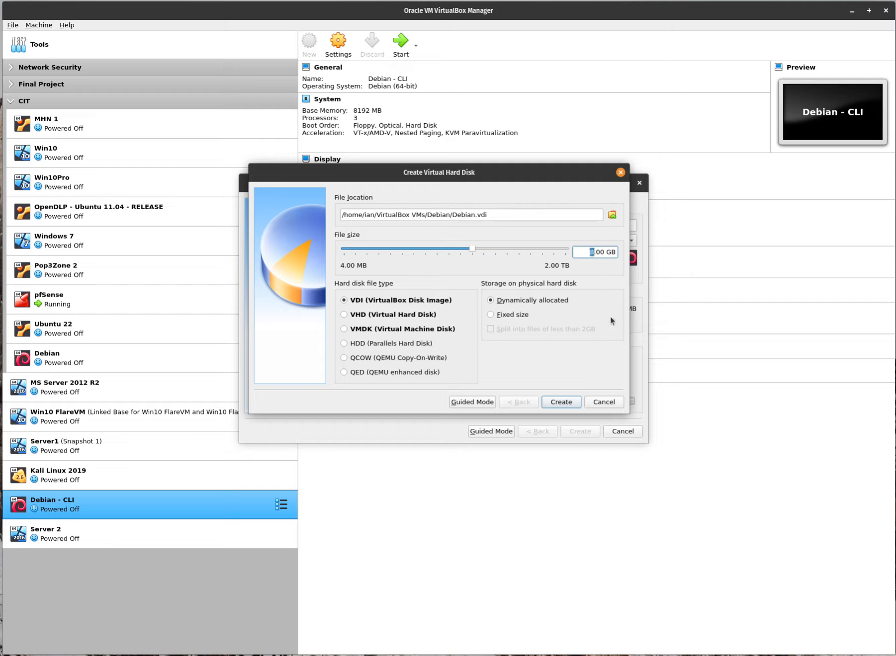
type("64")
left_click(559, 405)
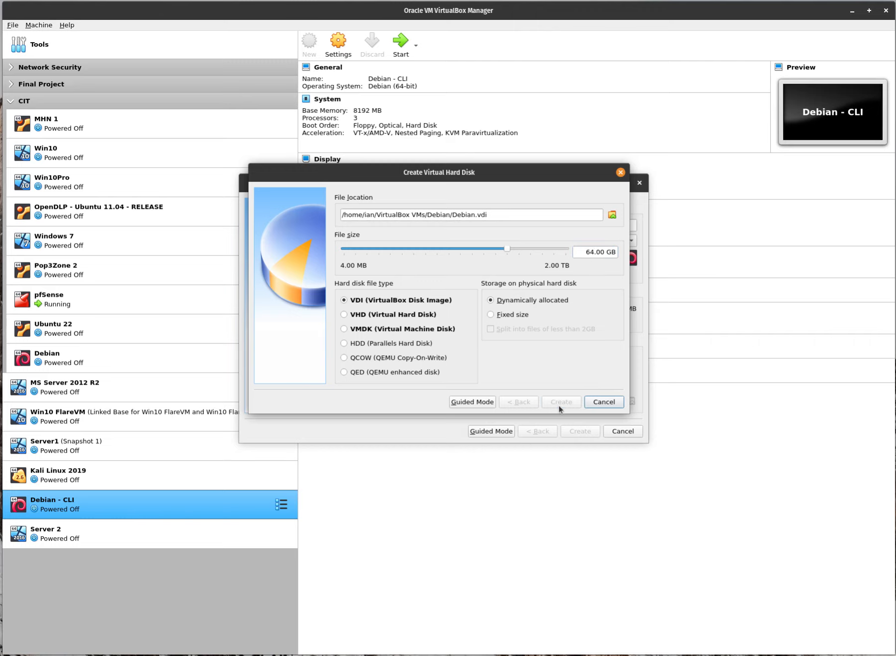
In the Debian VM's system settings, raise the processor count to 3.
left_click(345, 44)
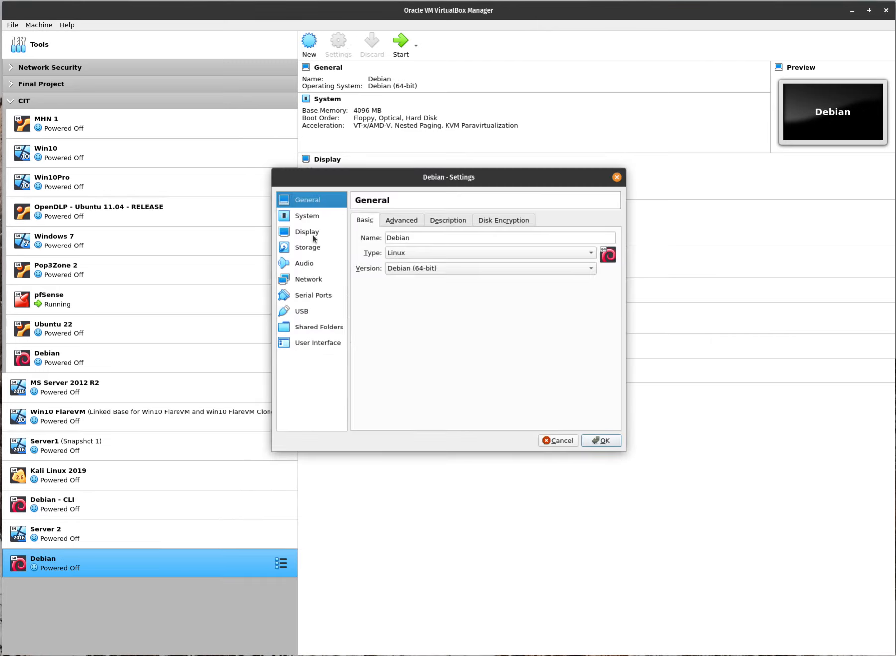
left_click(313, 217)
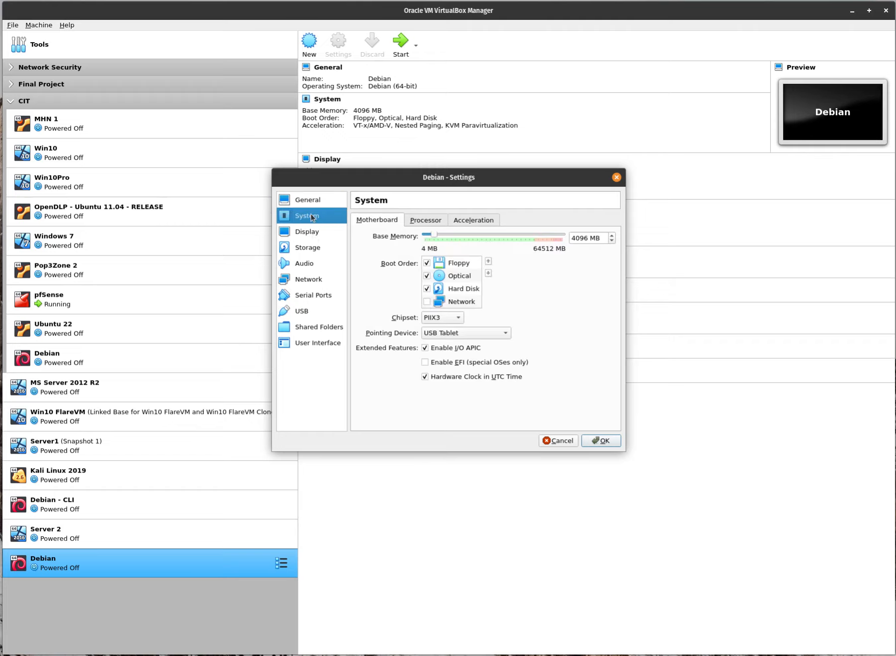
left_click(437, 223)
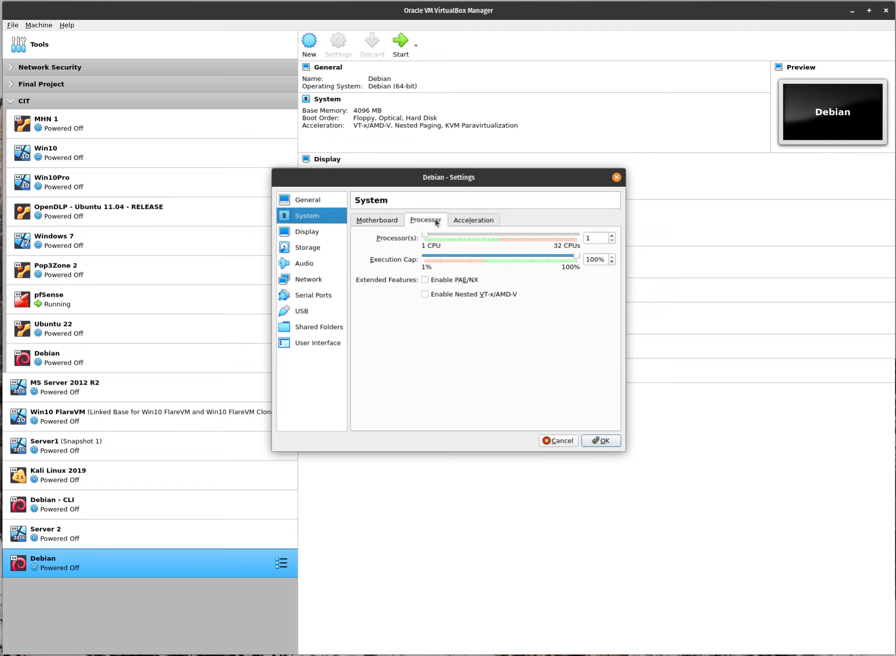
left_click(612, 235)
left_click(612, 236)
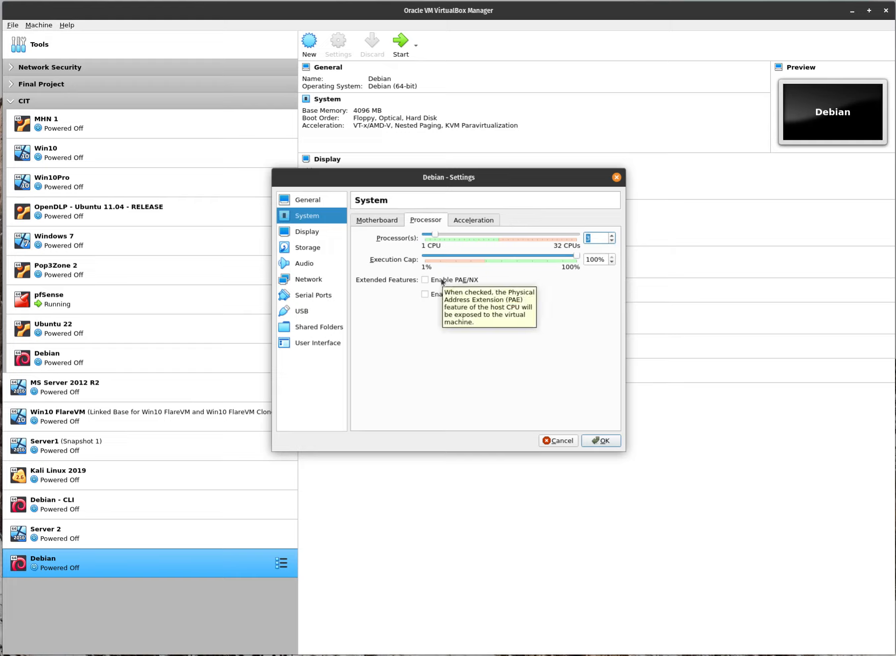
Review the Acceleration and Display settings, then move on to Storage.
left_click(456, 223)
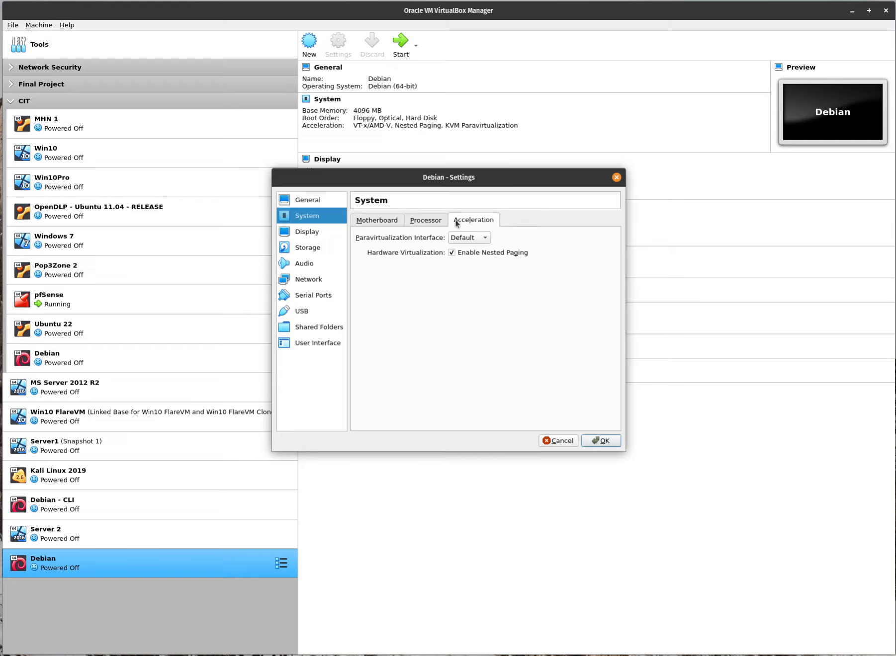
left_click(315, 237)
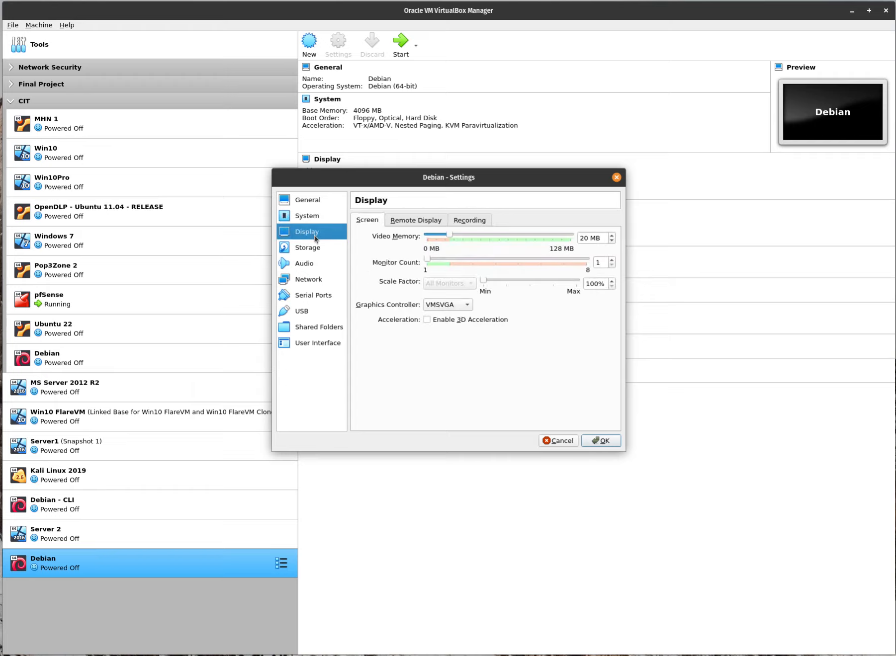
left_click(315, 249)
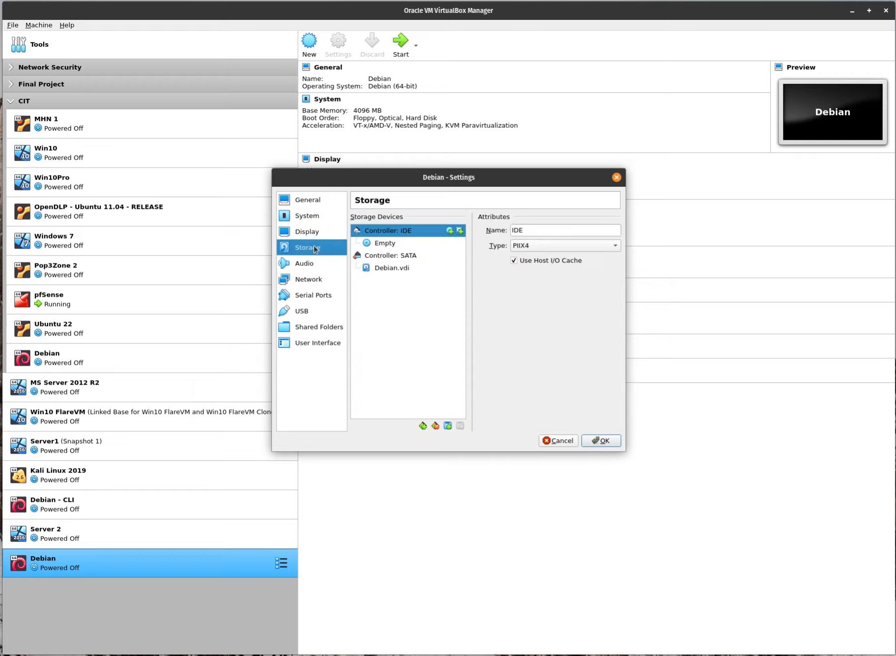
Insert debian-11.5.0-amd64-DVD-1.iso into the empty optical drive, then check Audio and Network settings.
left_click(383, 243)
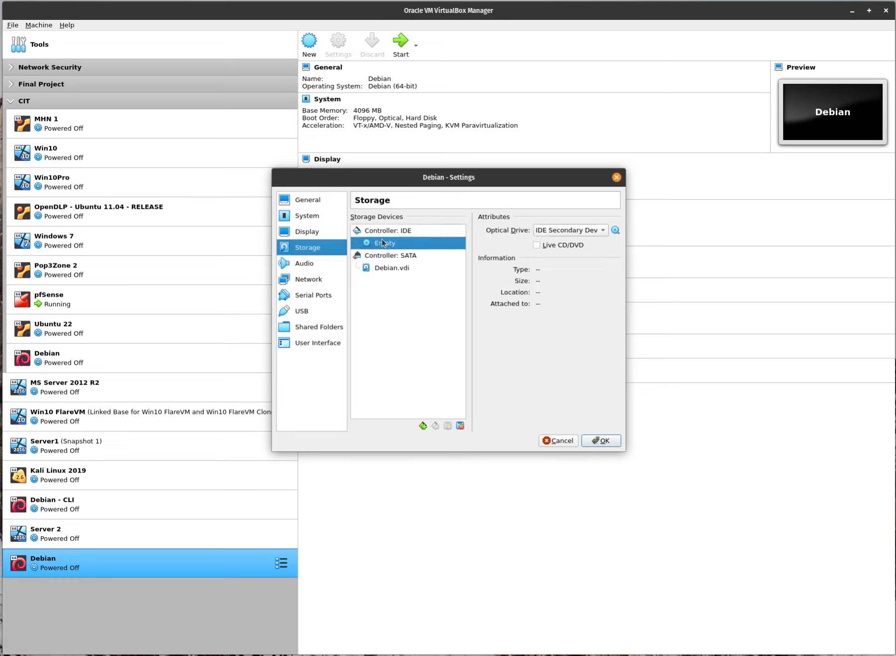
left_click(615, 231)
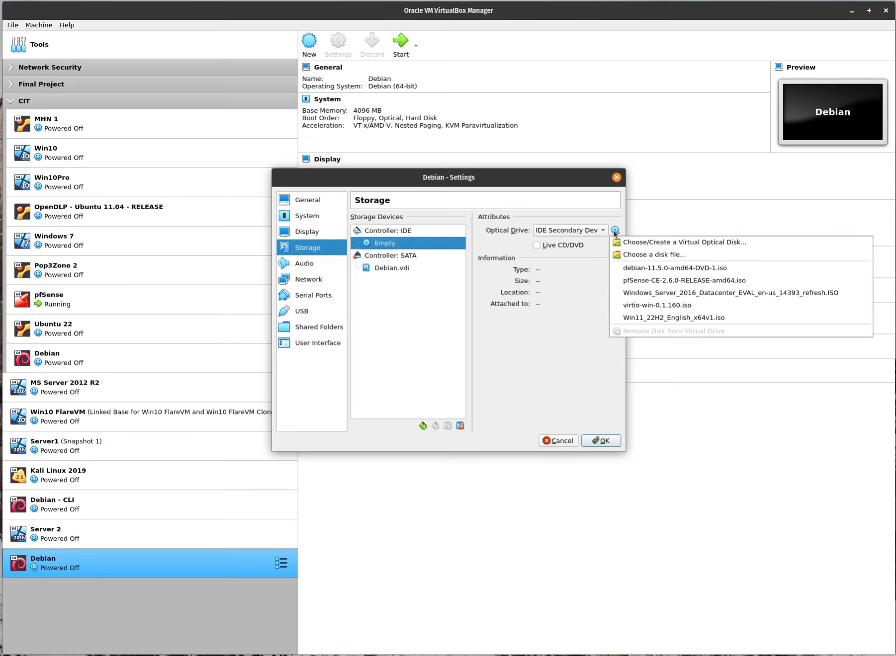
left_click(647, 255)
scroll(378, 343, "down", 5)
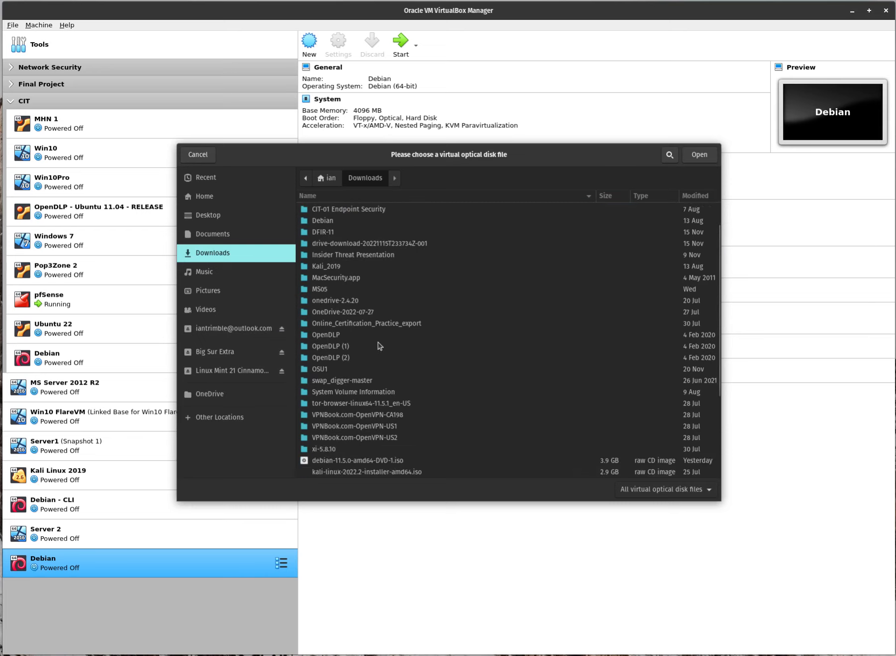
left_click(359, 334)
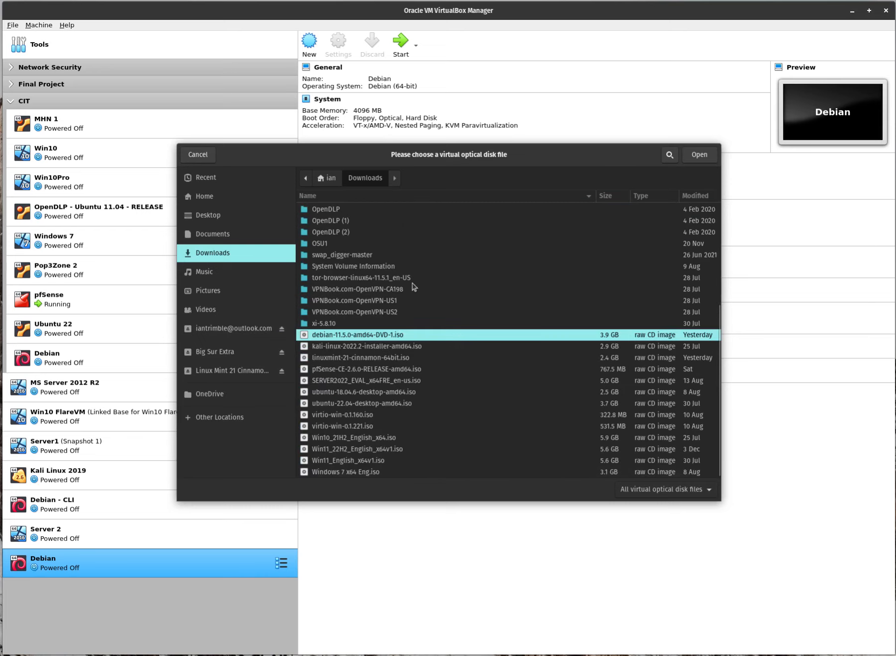
left_click(698, 157)
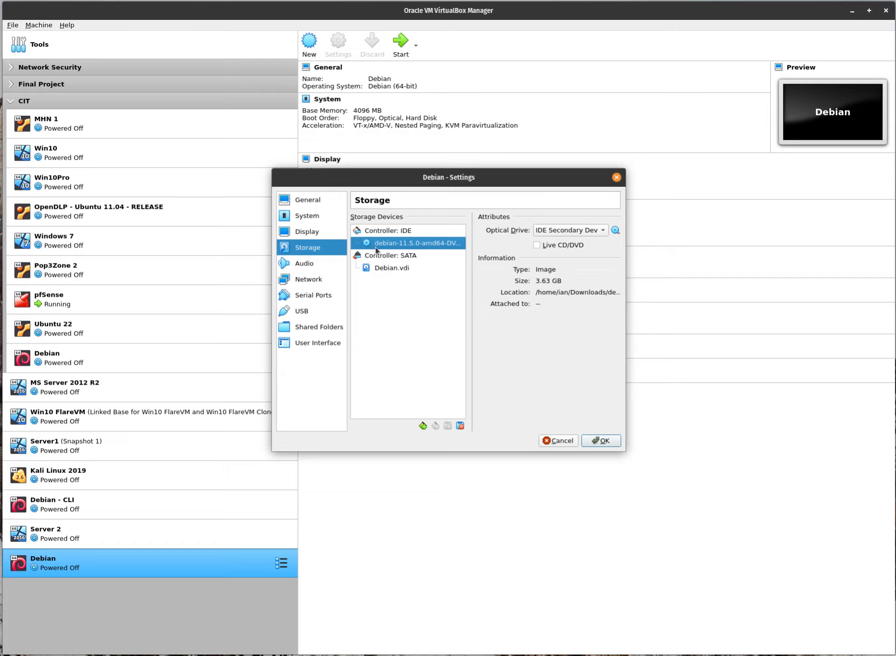
left_click(305, 265)
left_click(302, 281)
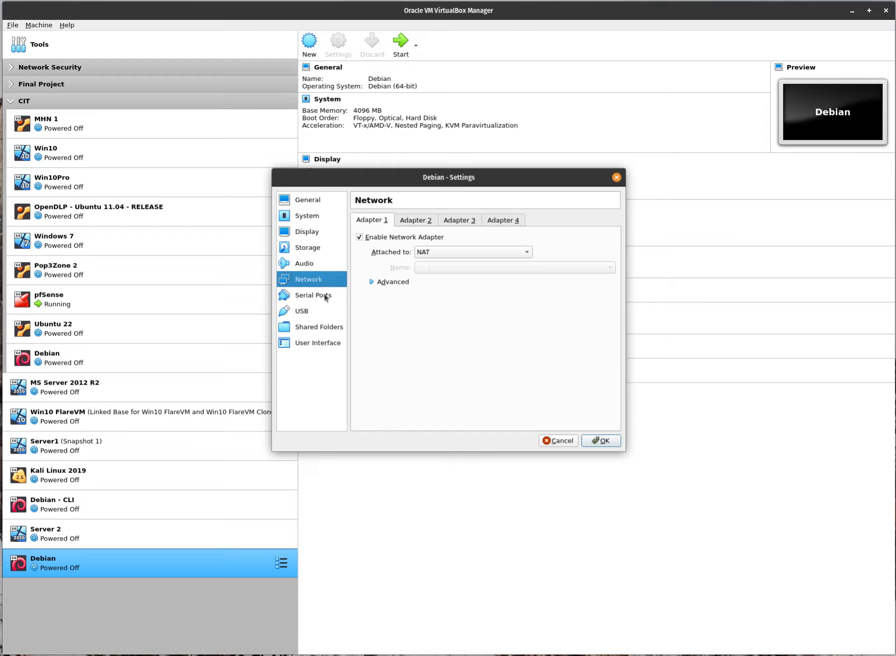
Add the host's Downloads folder as an auto-mounted, full-access shared folder.
left_click(302, 311)
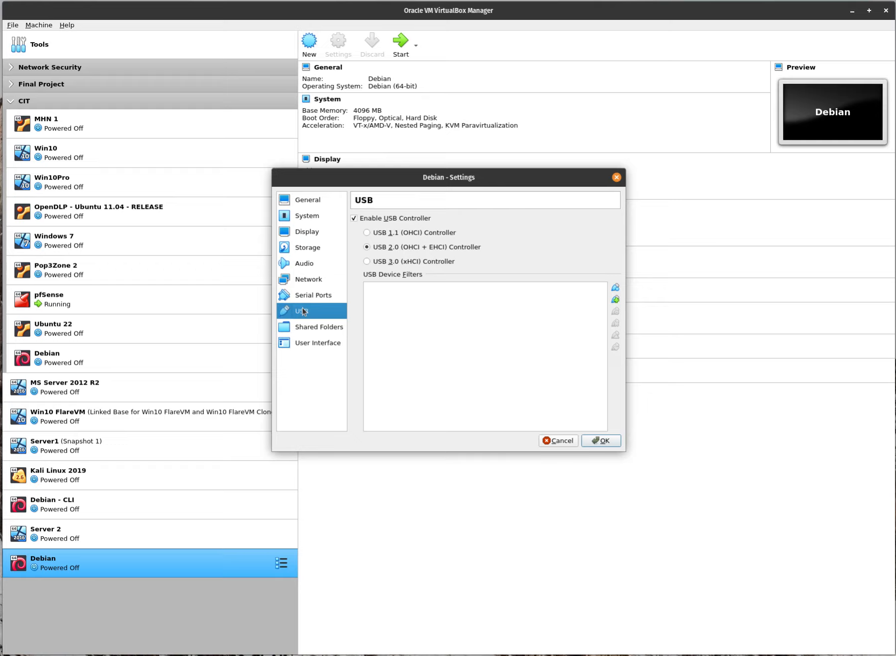
left_click(287, 331)
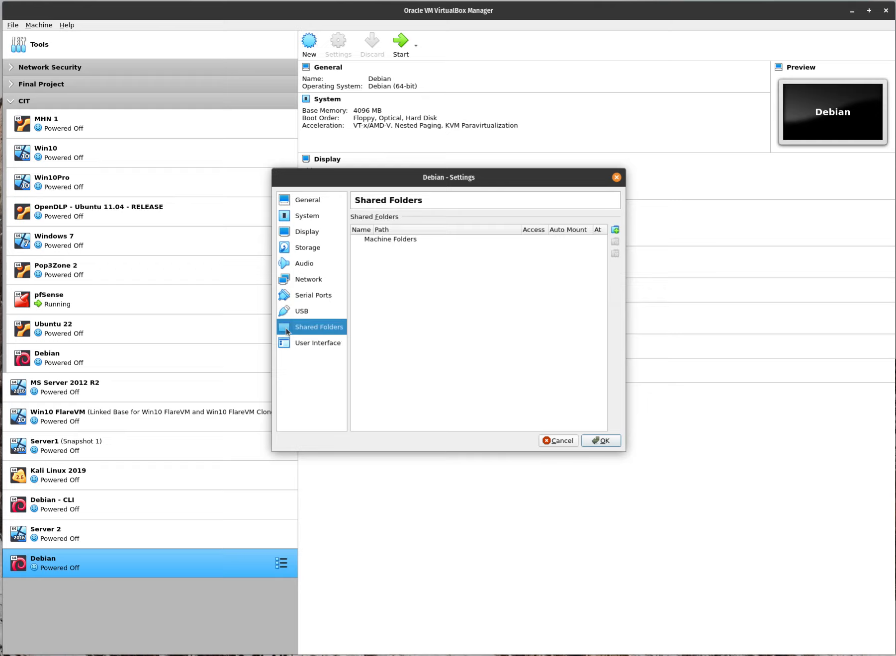
left_click(615, 231)
left_click(515, 254)
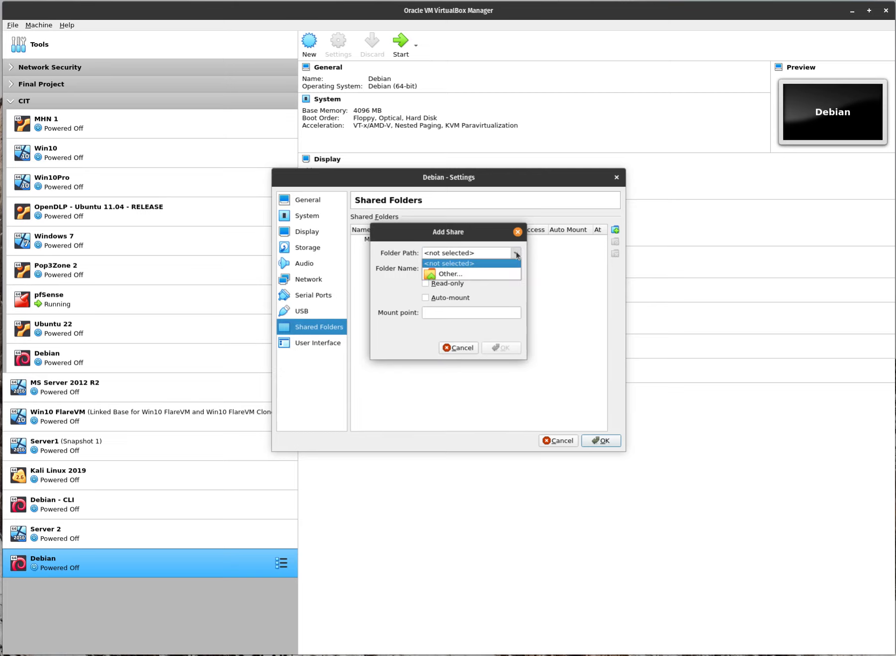
left_click(487, 270)
left_click(225, 259)
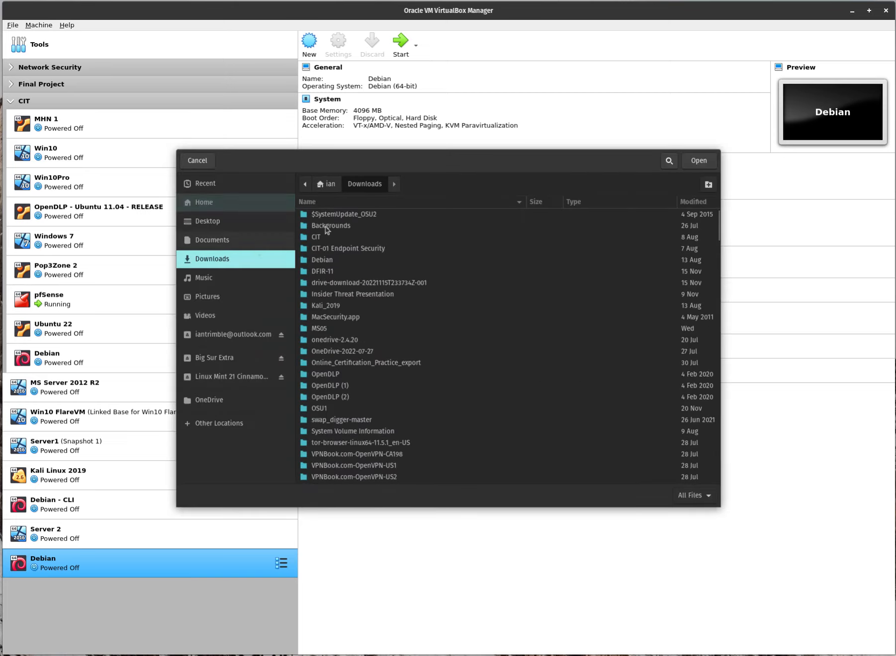
left_click(692, 159)
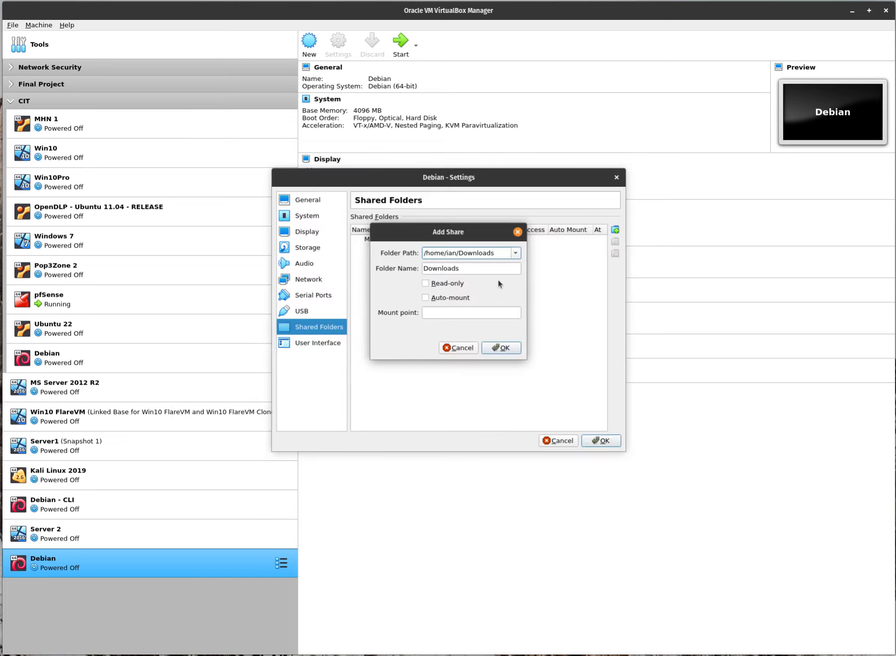
left_click(453, 297)
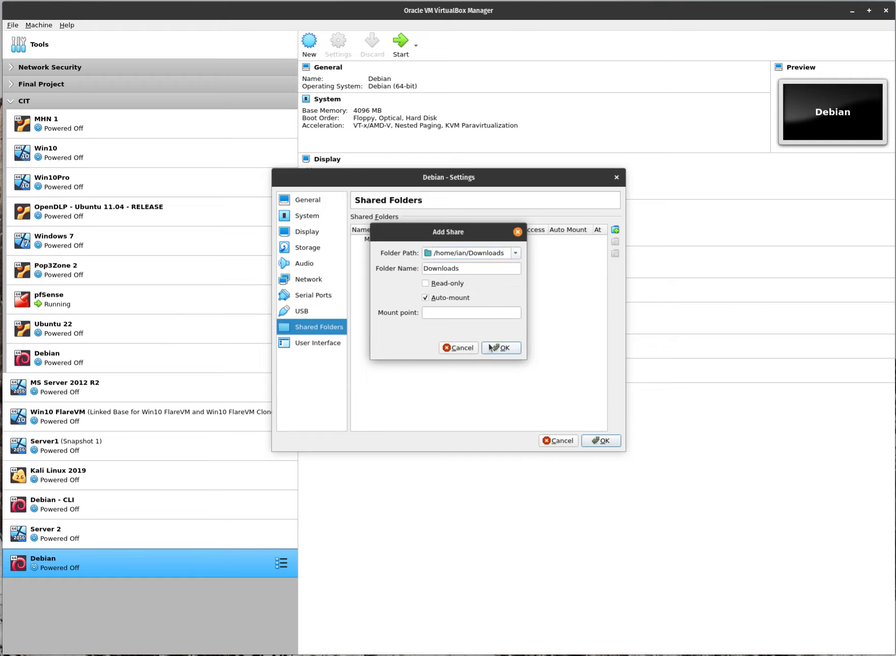
left_click(491, 348)
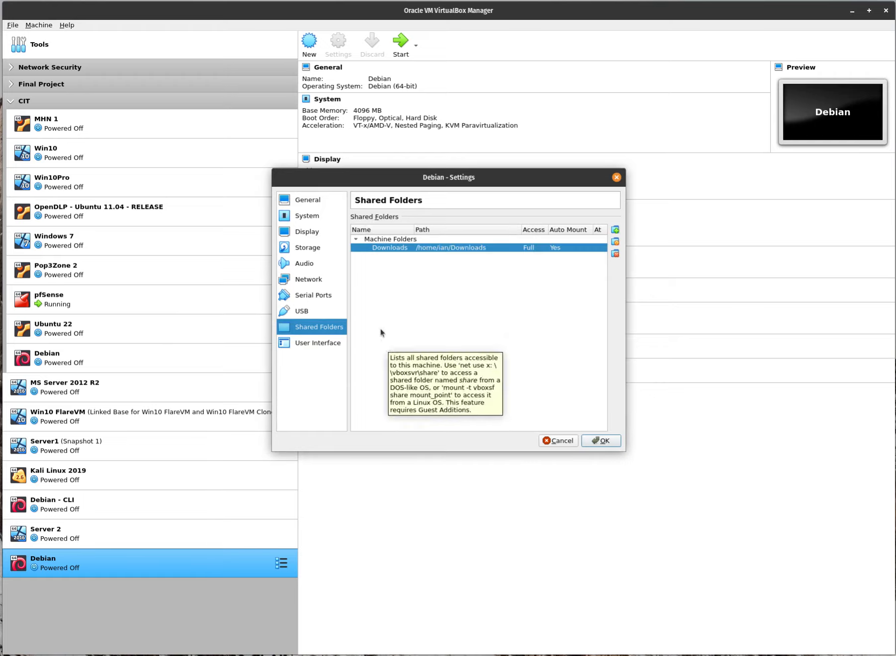
left_click(309, 203)
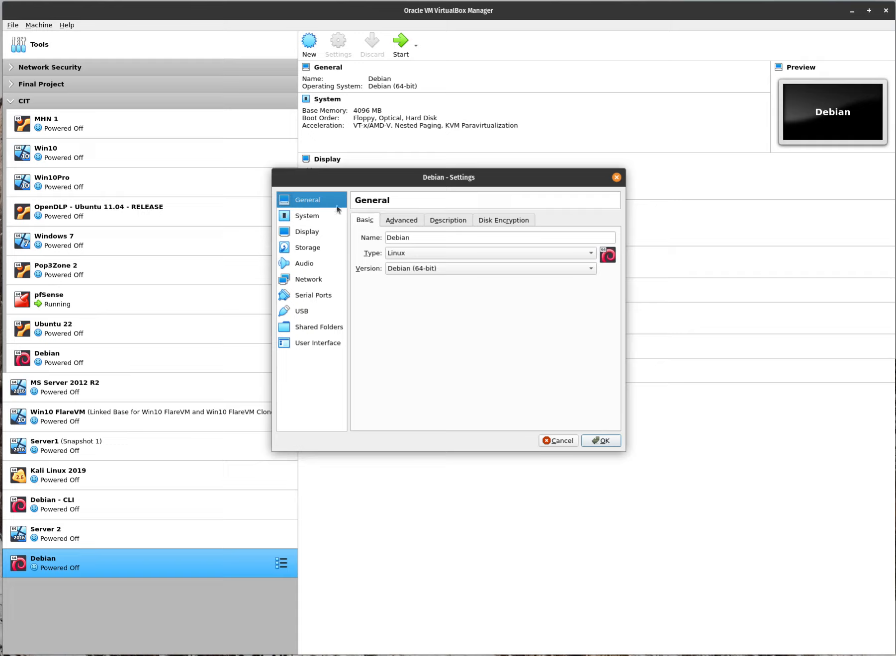
Set the description to 'This is Debian 11.5 / This will be used for the Linux Training' and save.
left_click(443, 221)
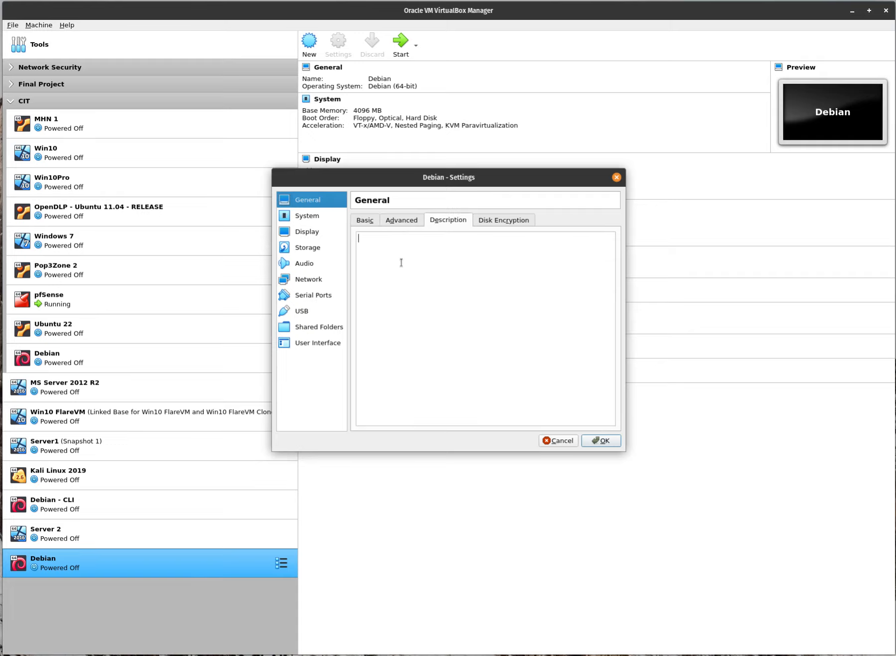
type("This is Debian 11.5 ")
type("Th")
type("is will be used for the ")
type("Lin")
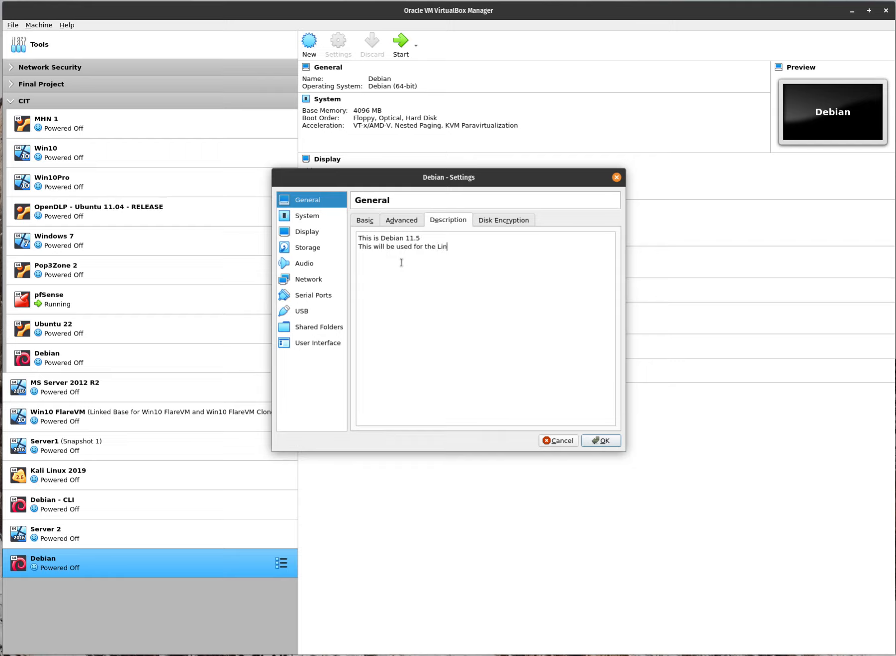
type("ux Training")
left_click(600, 441)
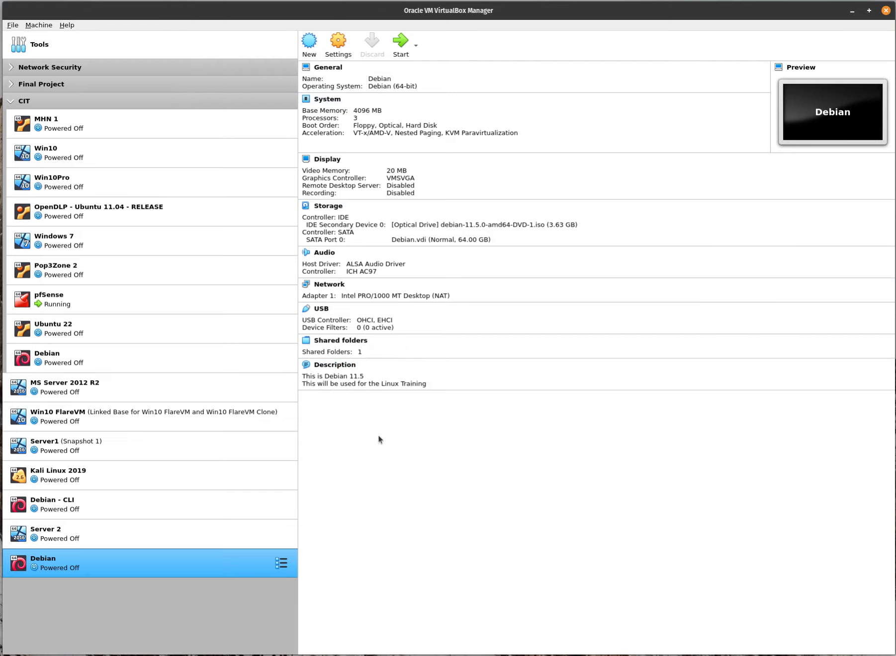
Remove stray characters and append a description line noting the root password, then save.
left_click(417, 371)
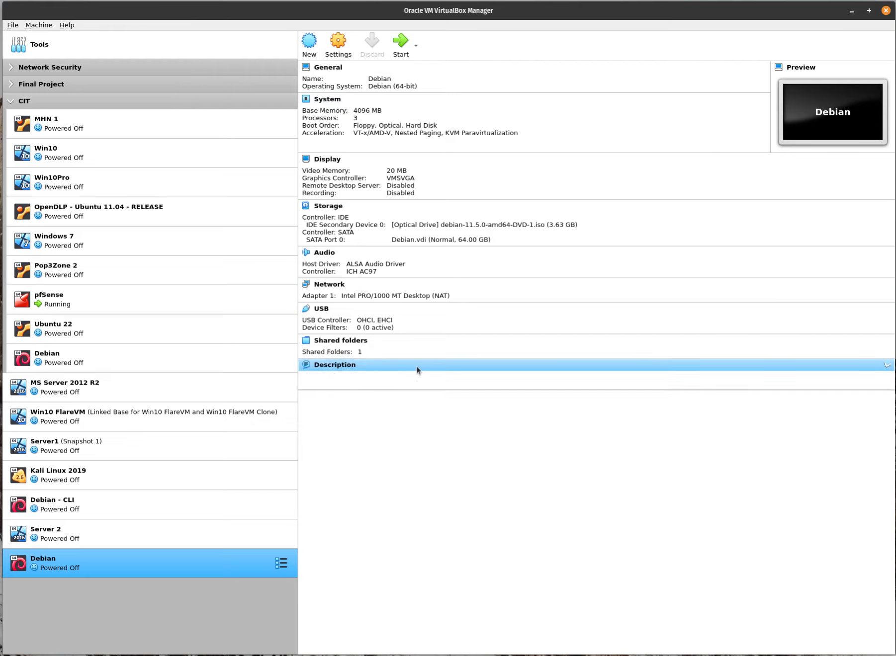
left_click(354, 368)
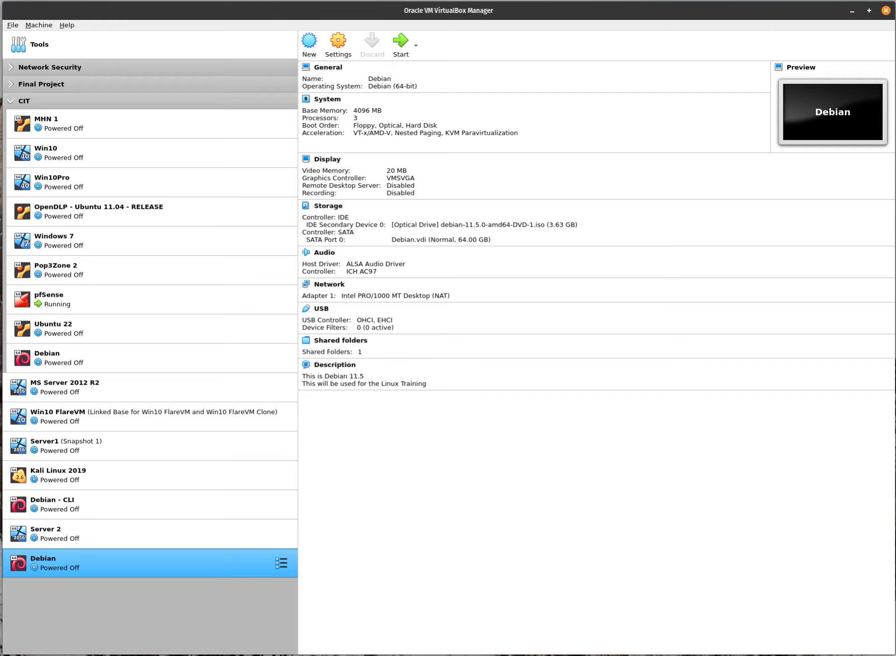
left_click(346, 48)
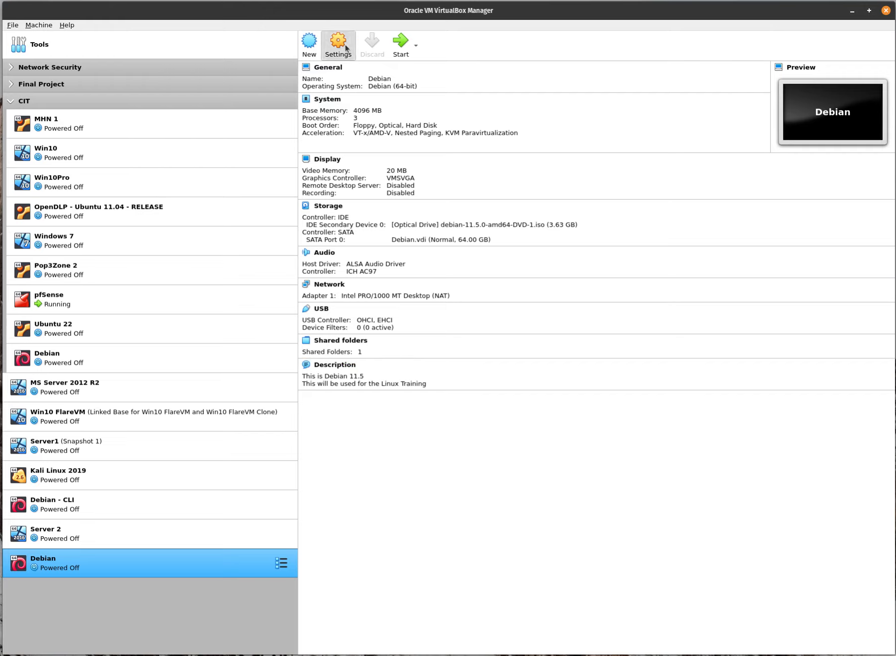
left_click(446, 223)
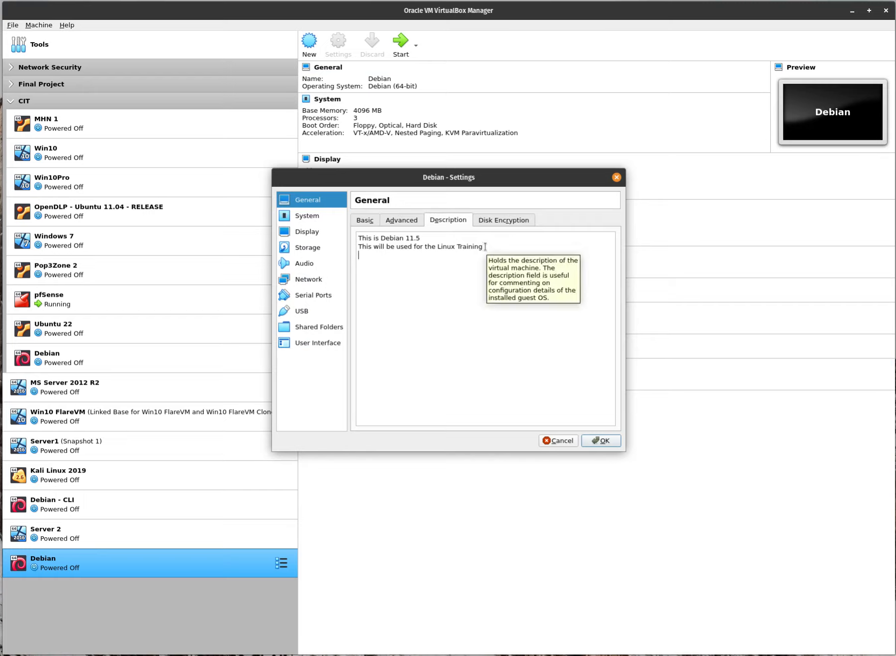
key("BackSpace")
key("BackSpace")
key("BackSpace")
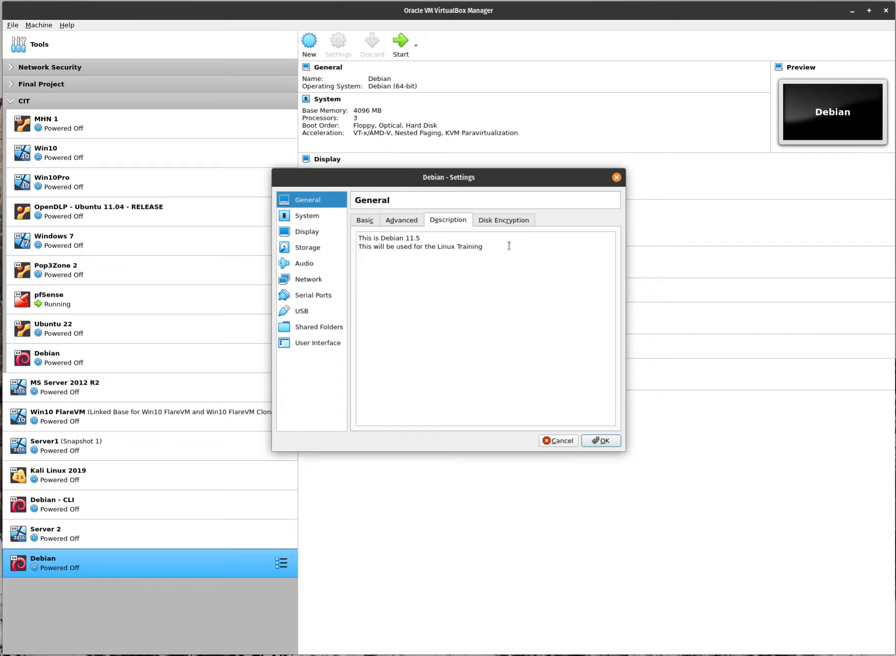
key("Return")
type("root pw: toor")
left_click(612, 442)
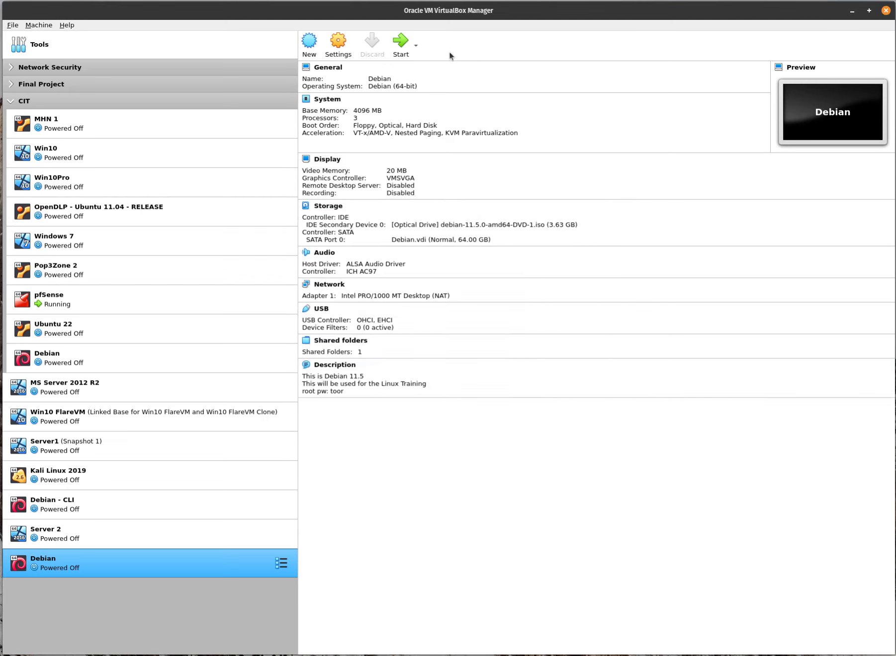
Boot the Debian VM from the ISO and switch its window to Scaled Mode.
left_click(399, 45)
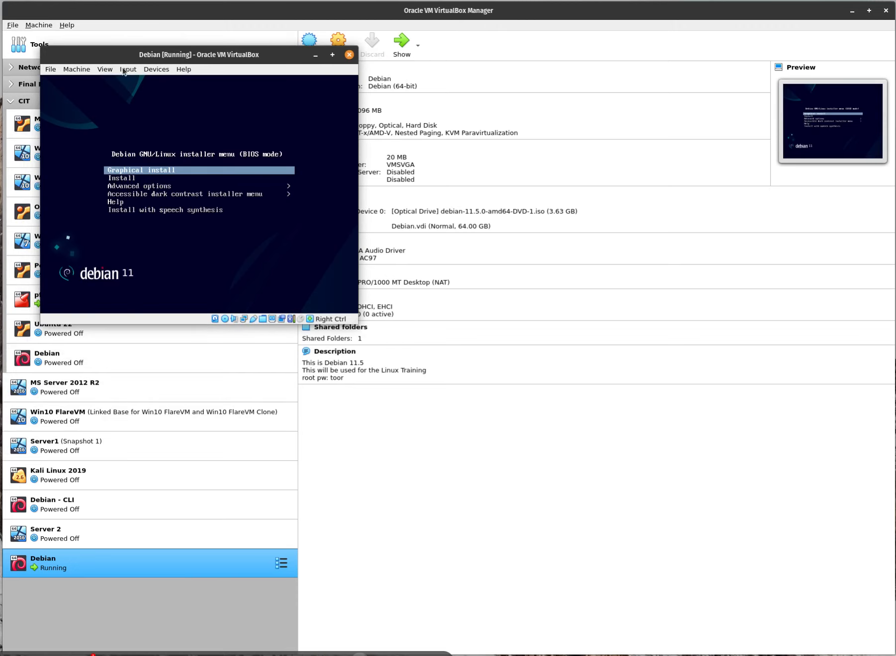
key("Down")
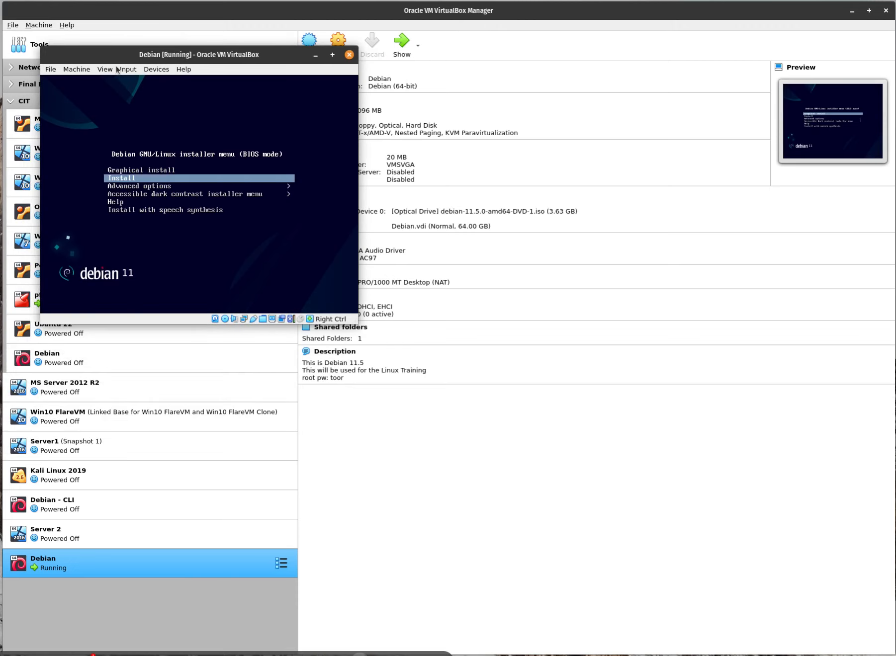
left_click(117, 69)
left_click(140, 105)
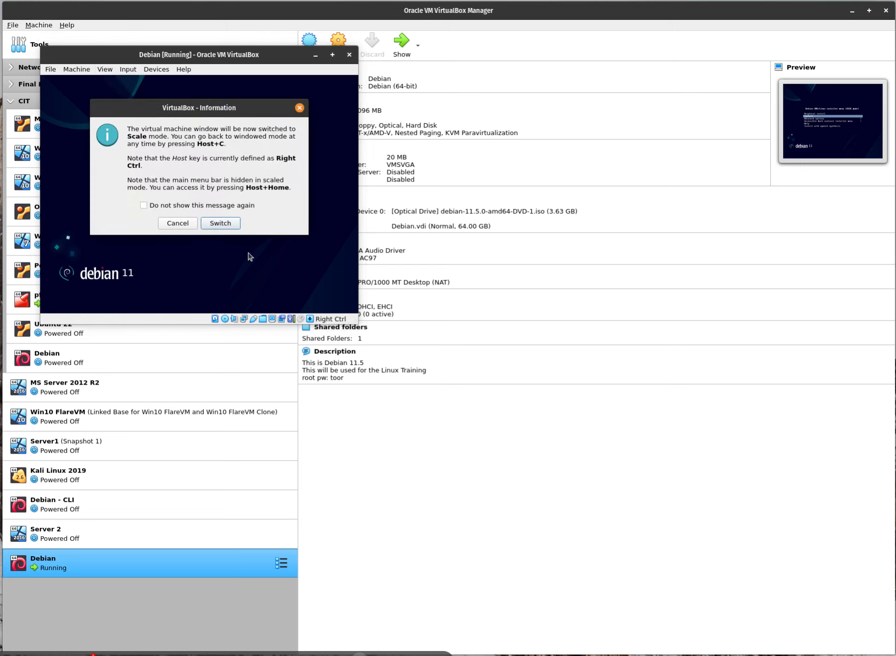
left_click(220, 223)
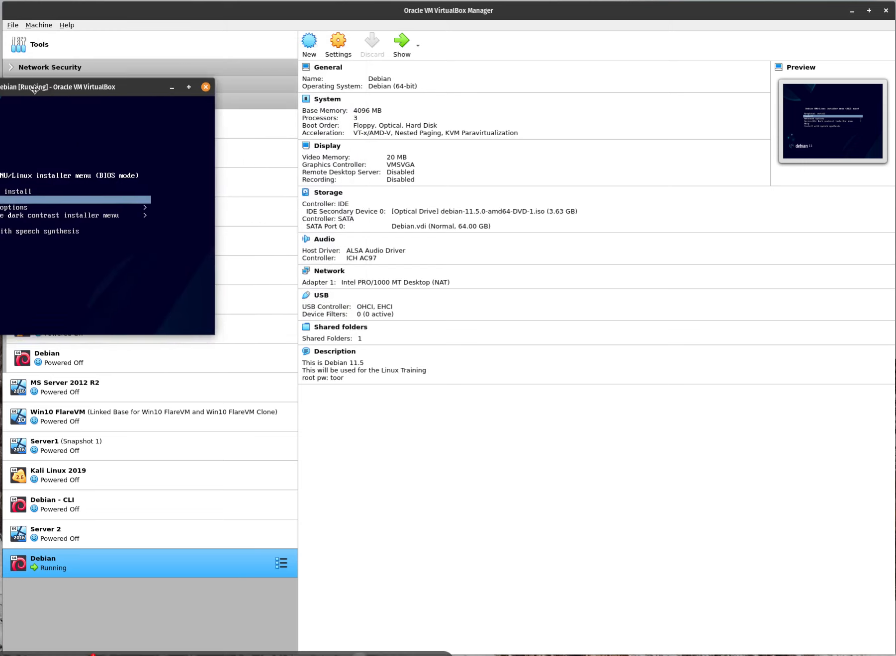
Enlarge the VM window to nearly fill the screen and highlight Install in the boot menu.
left_click_drag(207, 18, 142, 17)
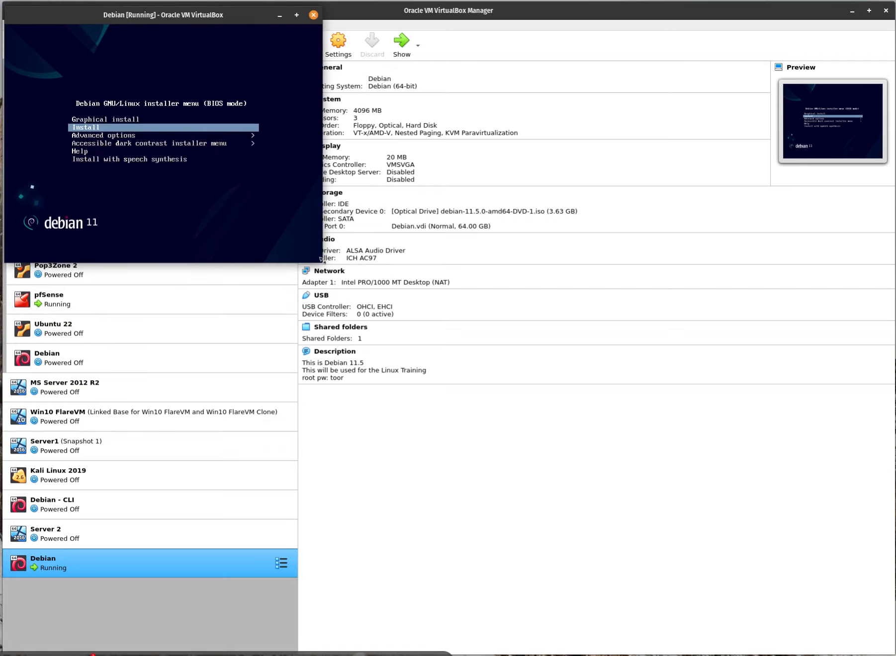
left_click_drag(319, 265, 882, 647)
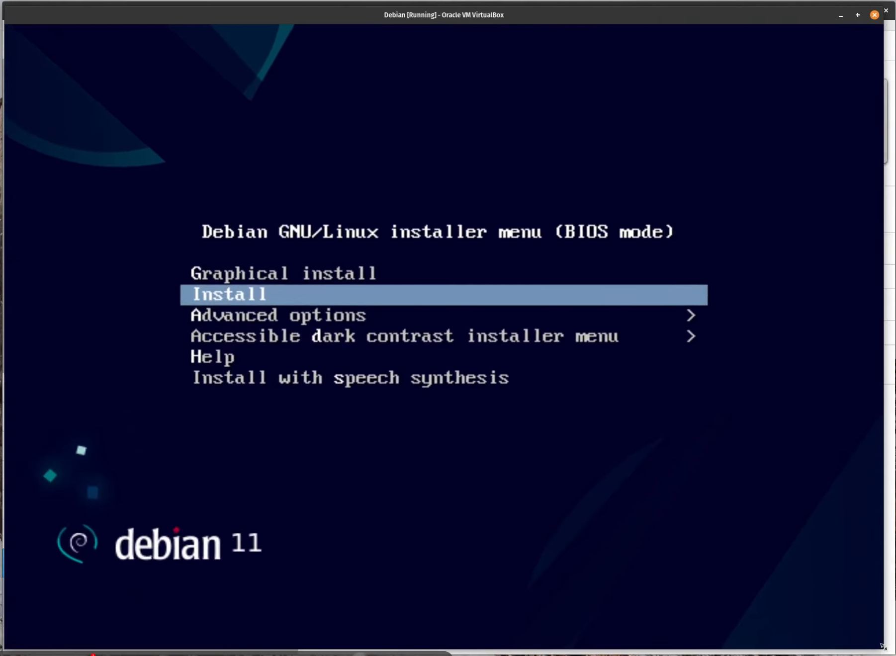
key("Up")
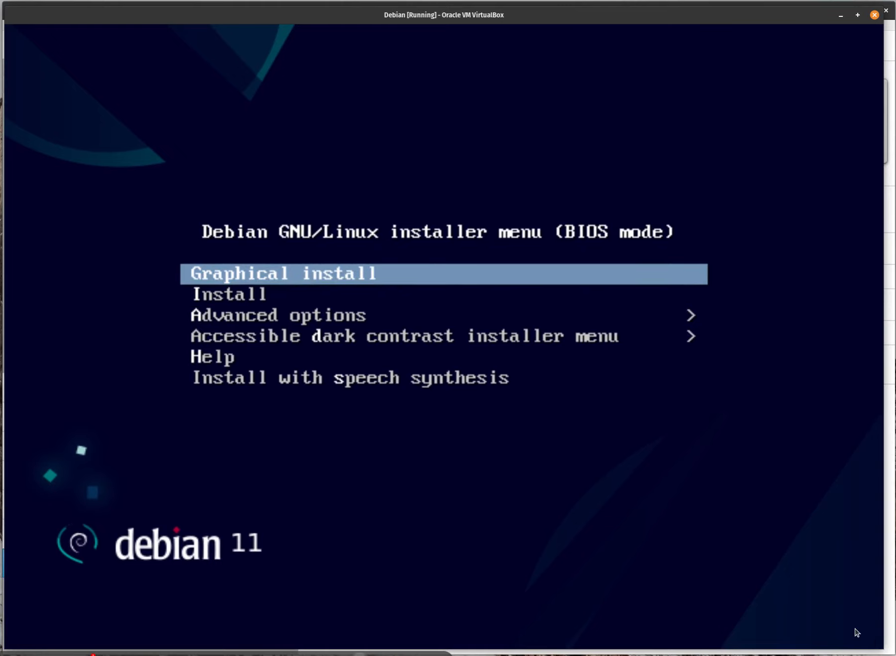
key("Down")
key("Up")
key("Down")
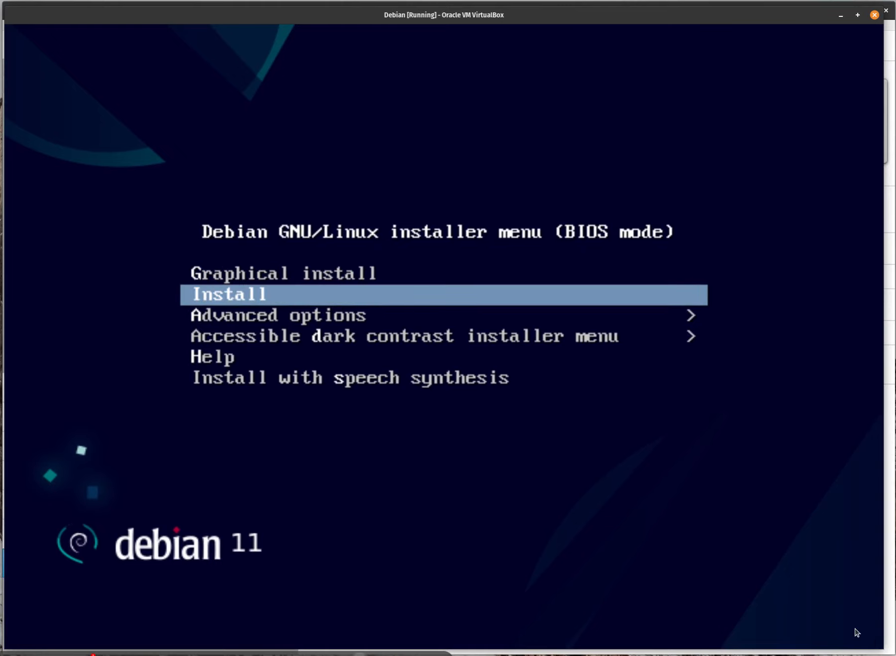
Start the text Install and accept English, United States and the American English keymap.
key("Return")
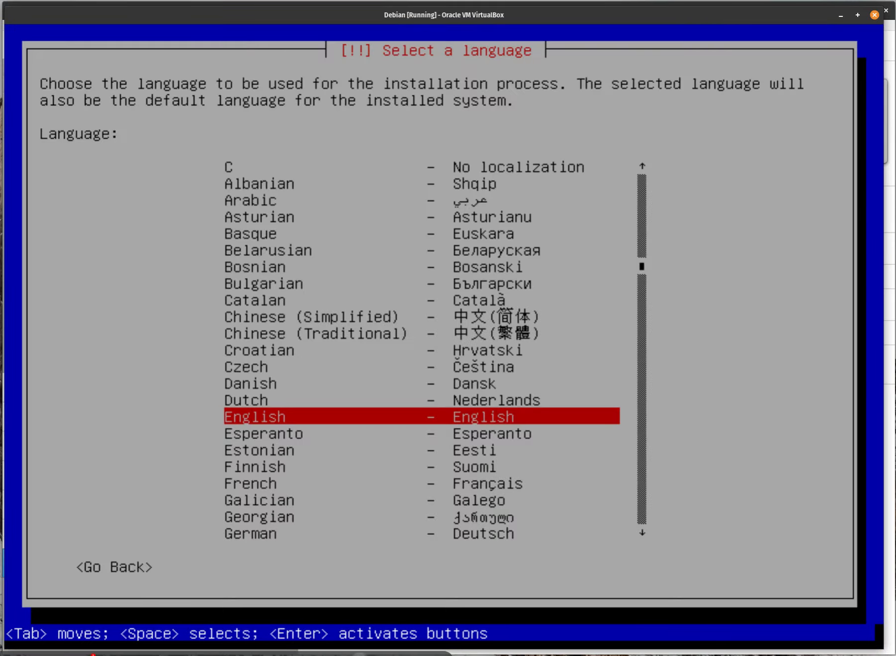
key("Return")
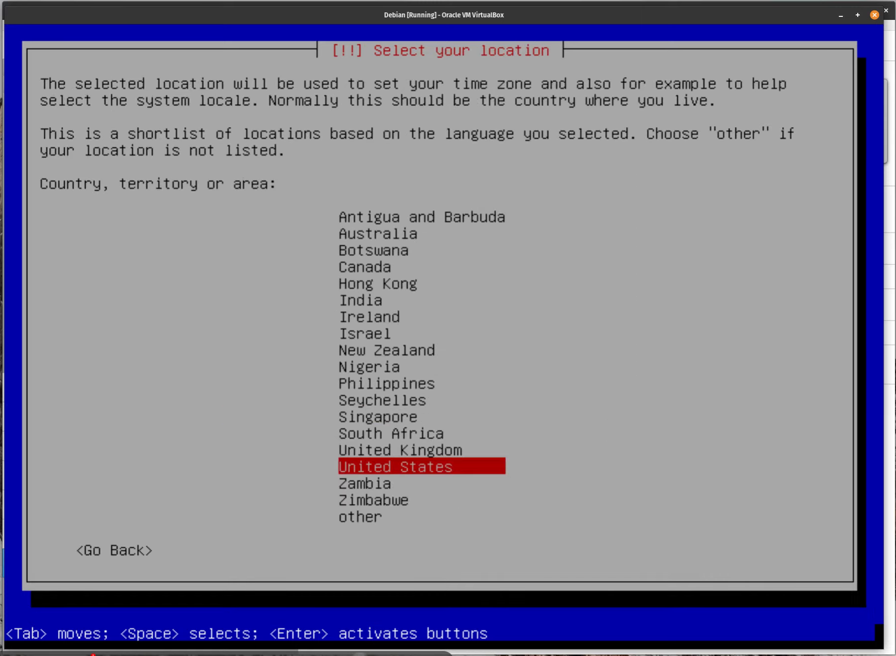
key("Return")
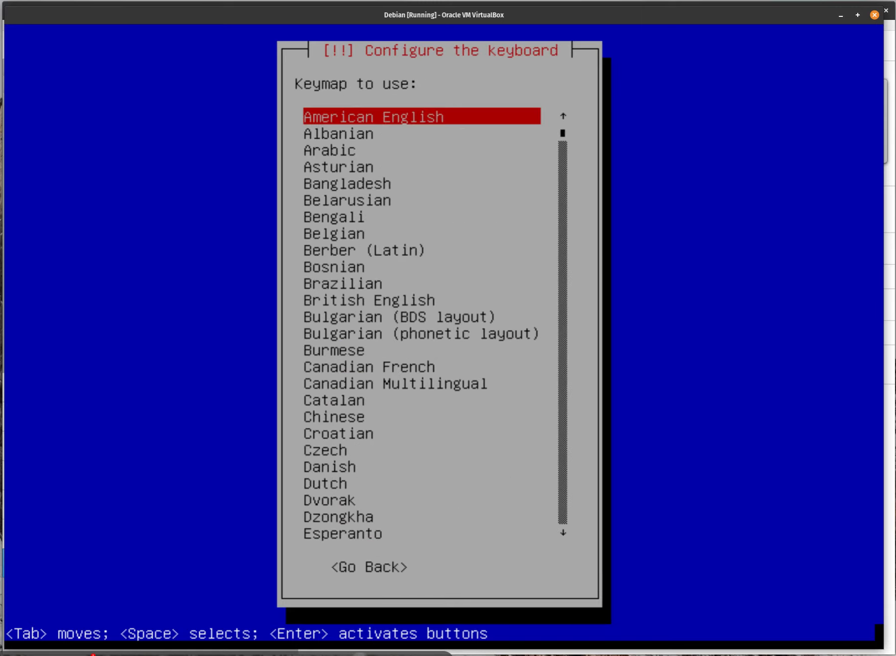
key("Return")
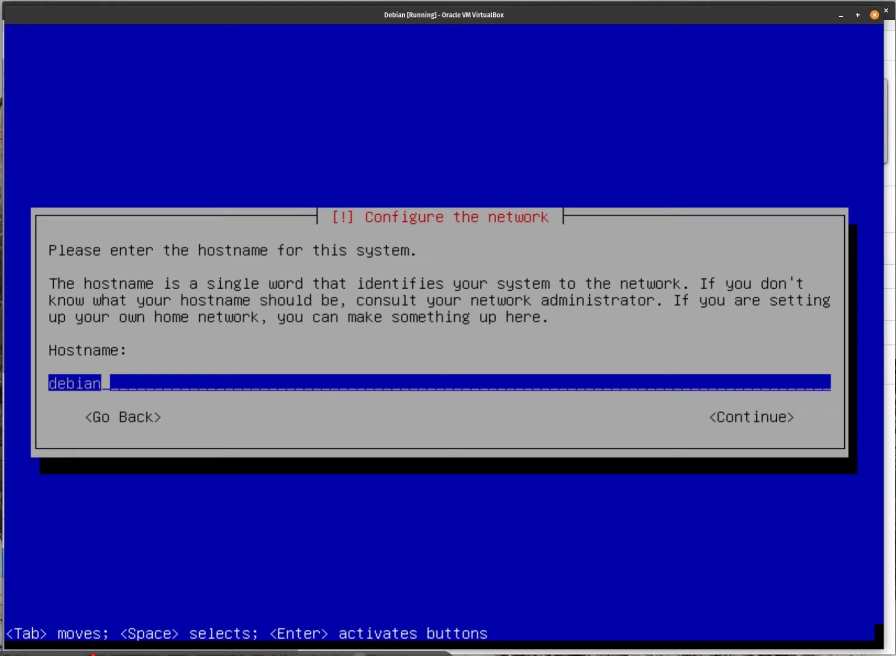
Keep hostname debian with no domain and enter and confirm the root password.
key("Return")
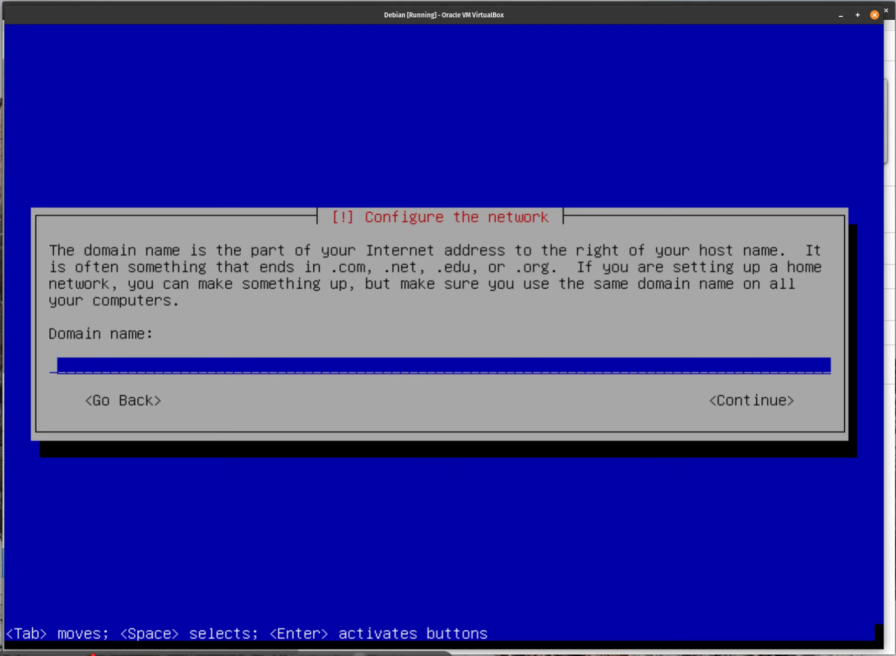
key("Return")
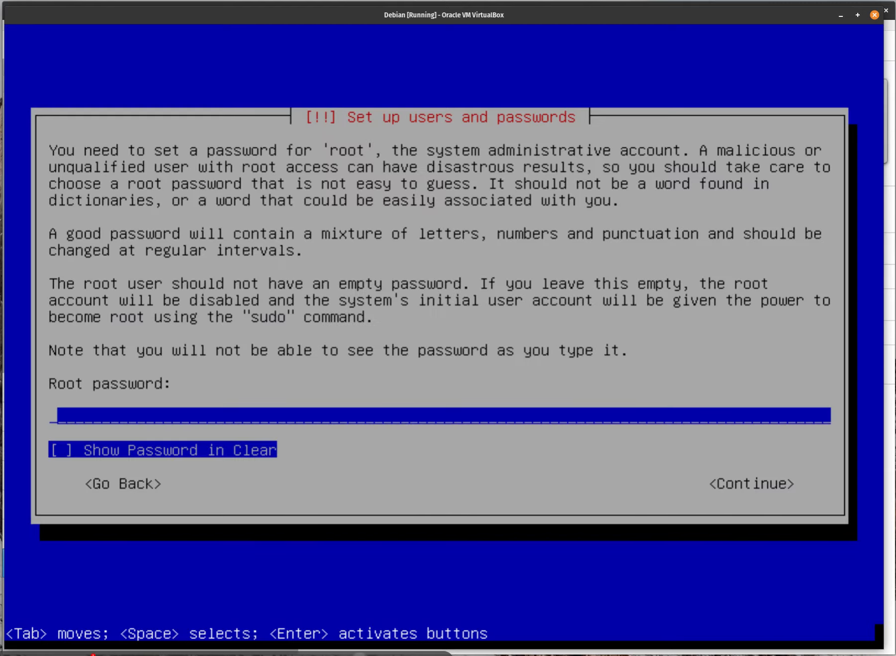
type("****")
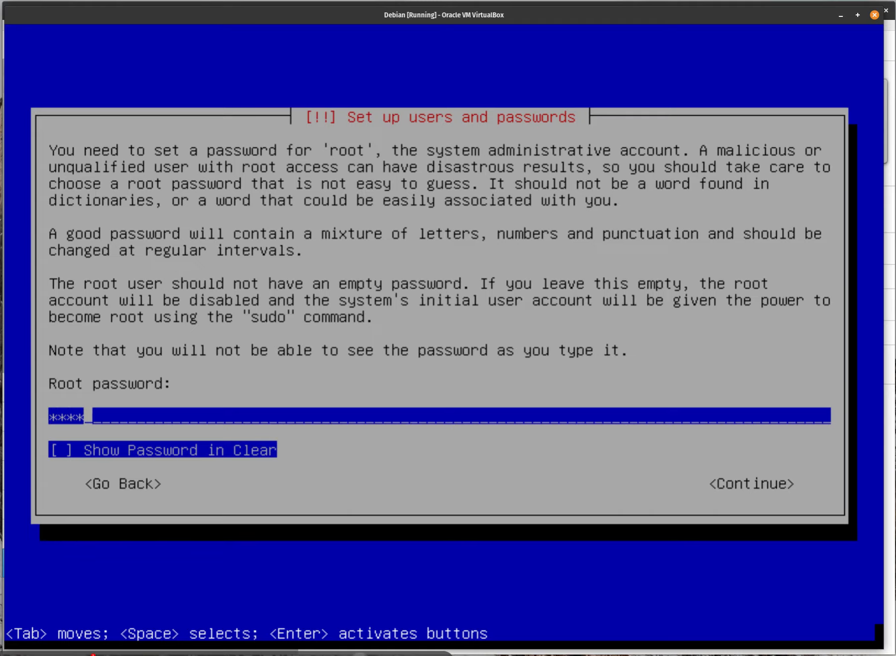
key("Return")
type("****")
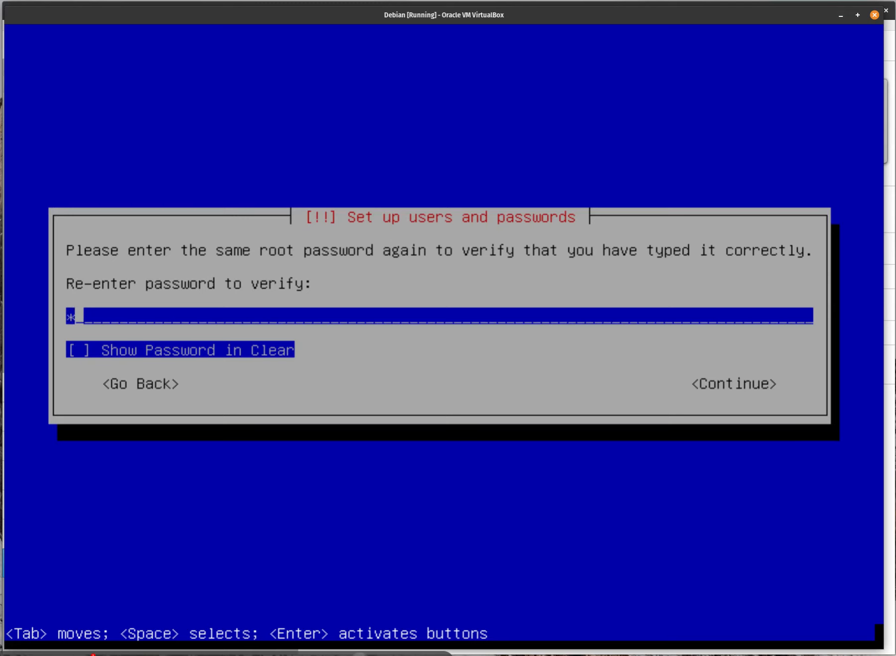
key("Return")
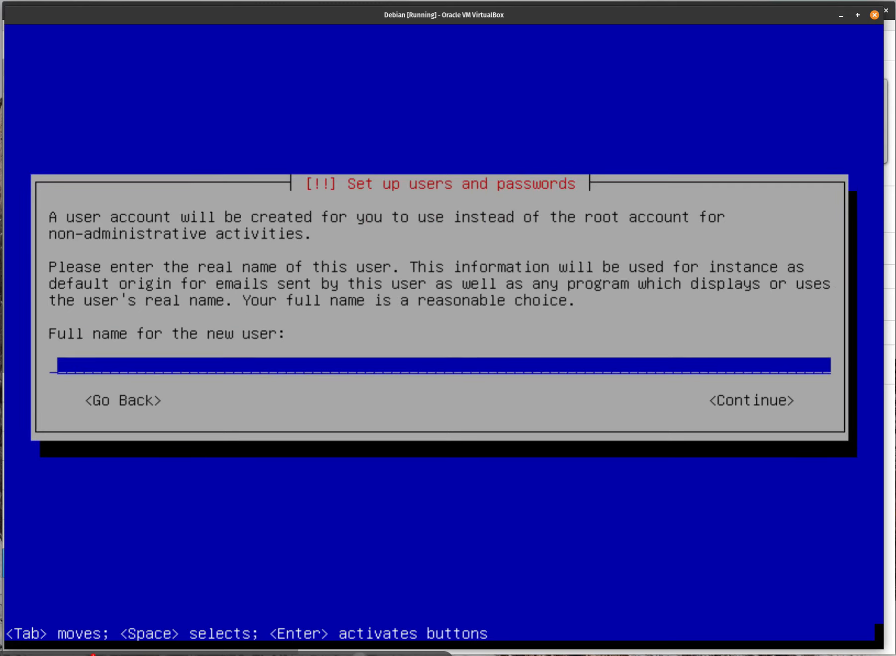
Create the user account with the user's full name, suggested username and a confirmed password.
type("Ian Trimble")
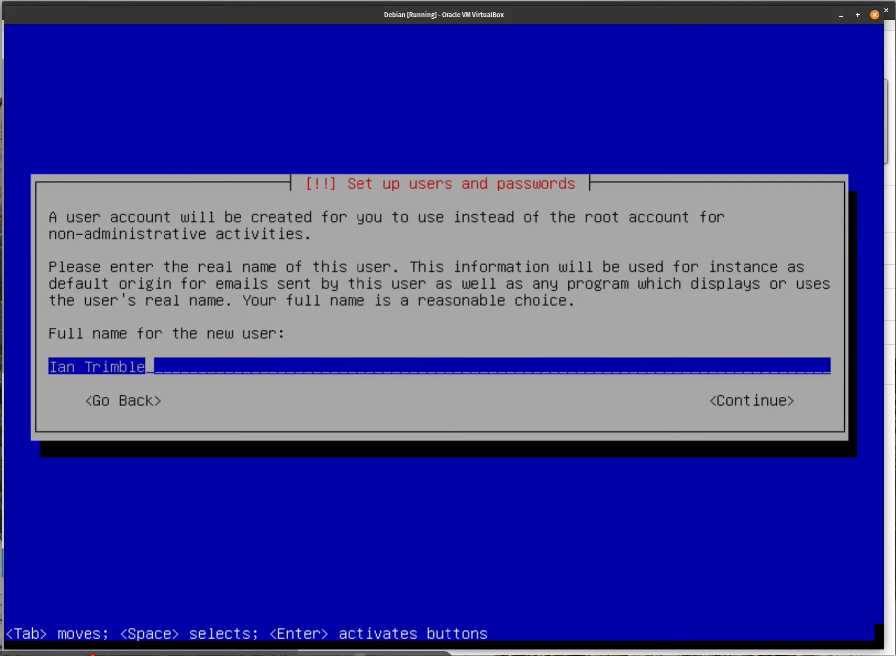
key("Return")
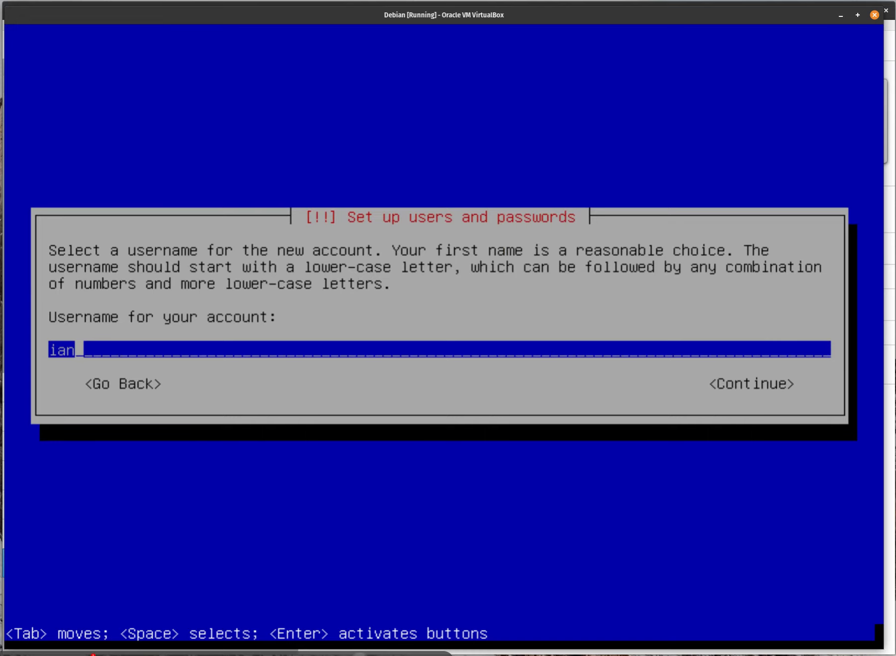
key("Return")
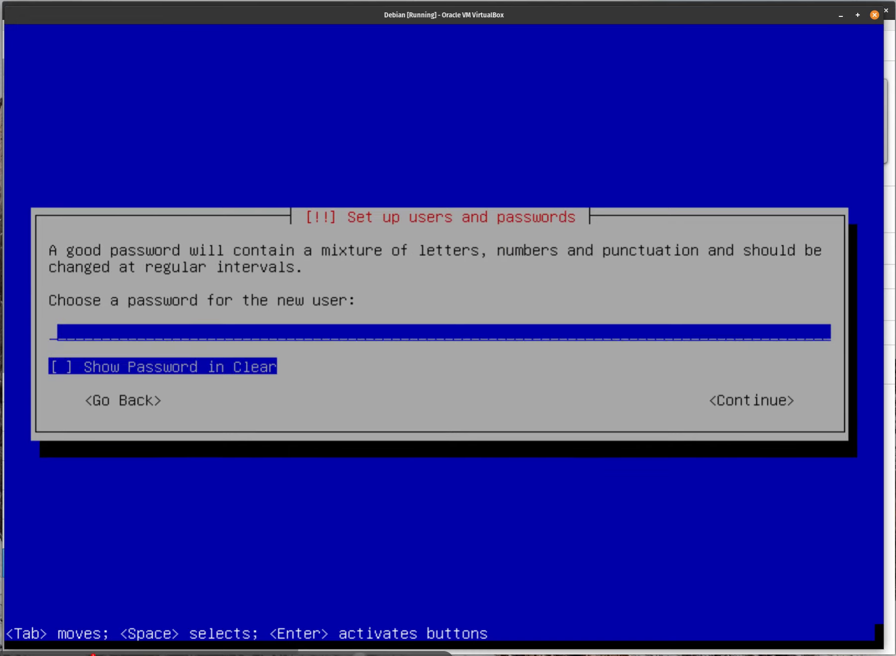
type("************")
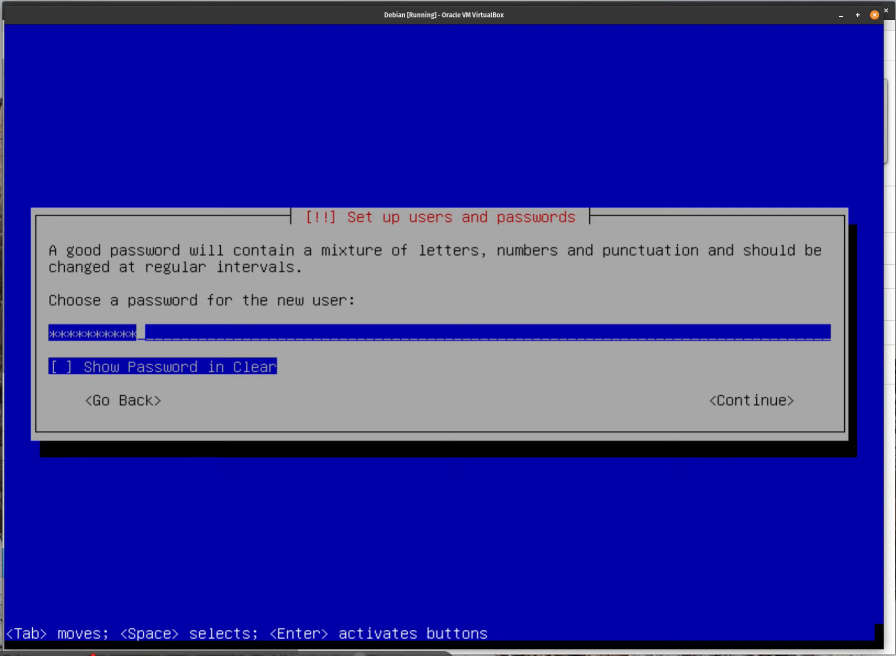
type("**")
key("Return")
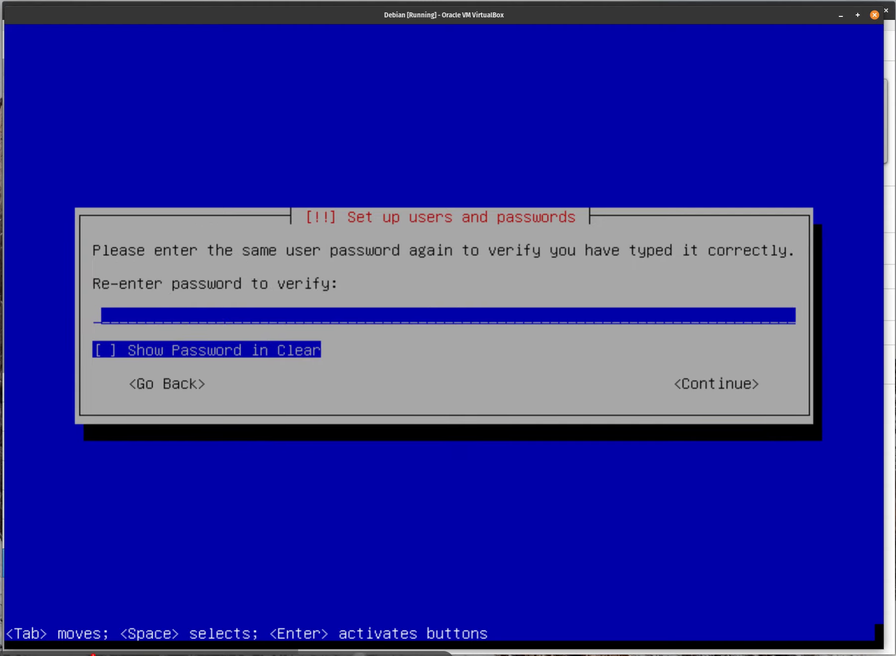
type("*****")
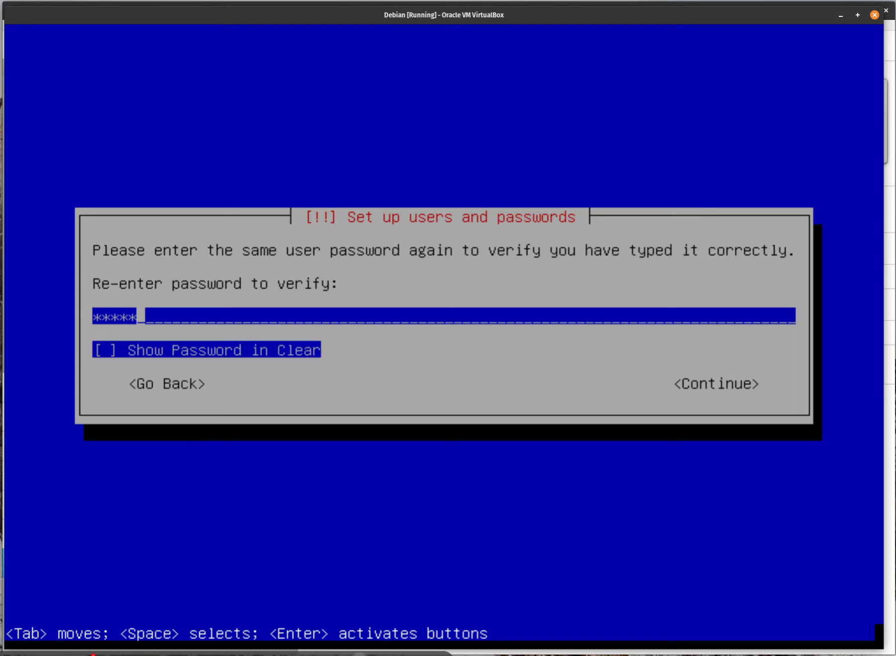
type("********")
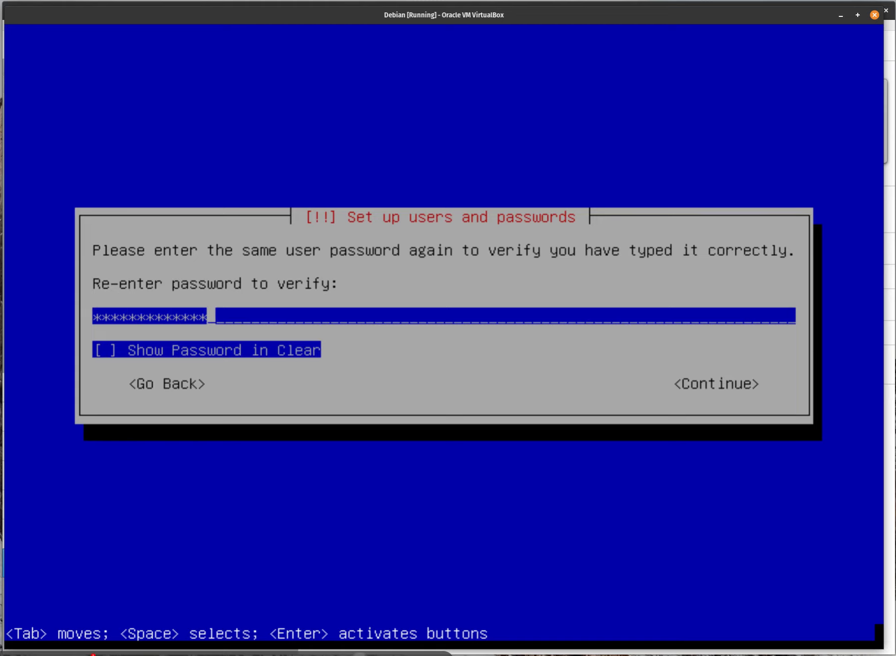
type("*")
key("Return")
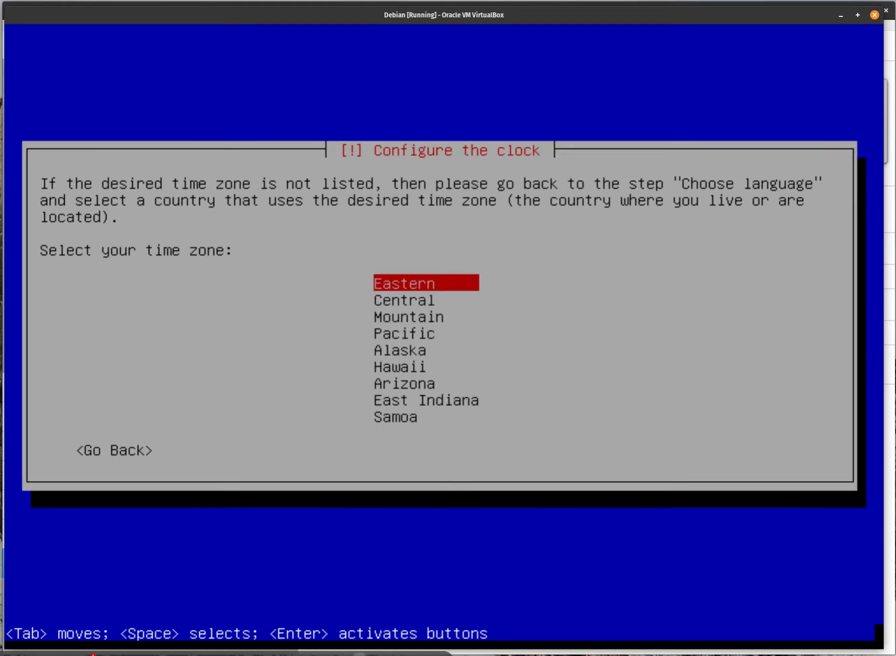
key("Down")
key("Down")
Set the time zone to Central and choose 'Guided - use entire disk' partitioning.
key("Up")
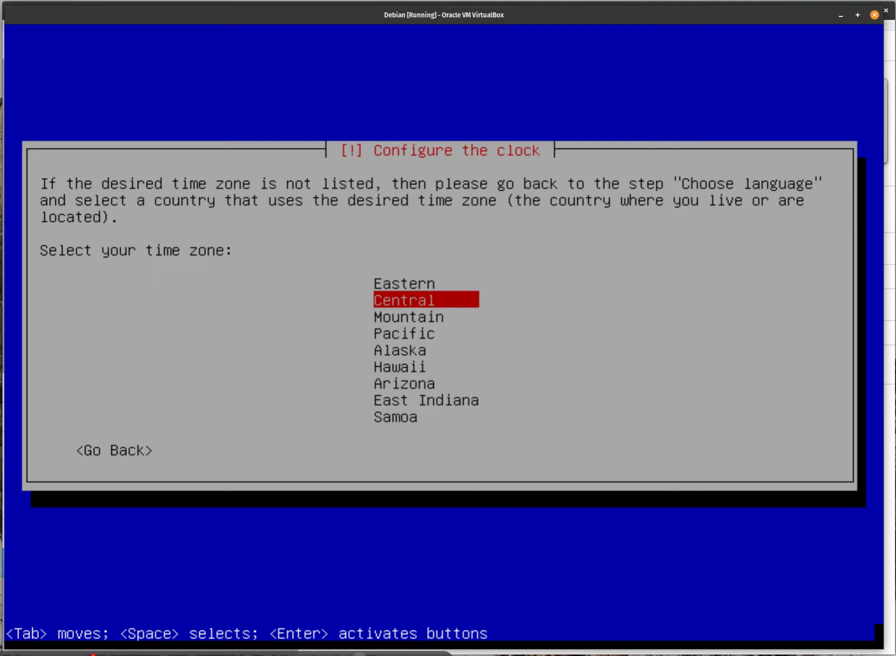
key("Return")
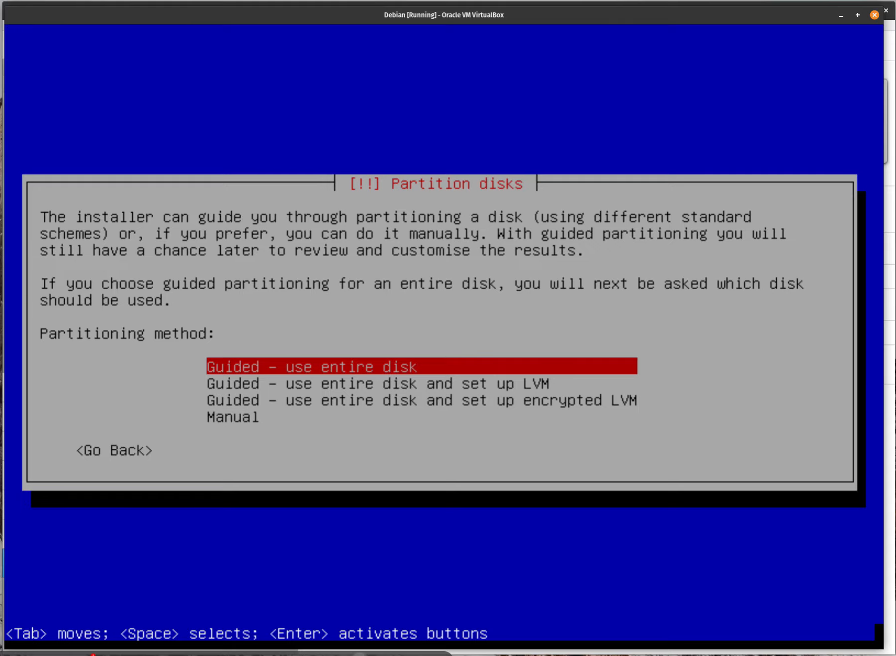
key("Down")
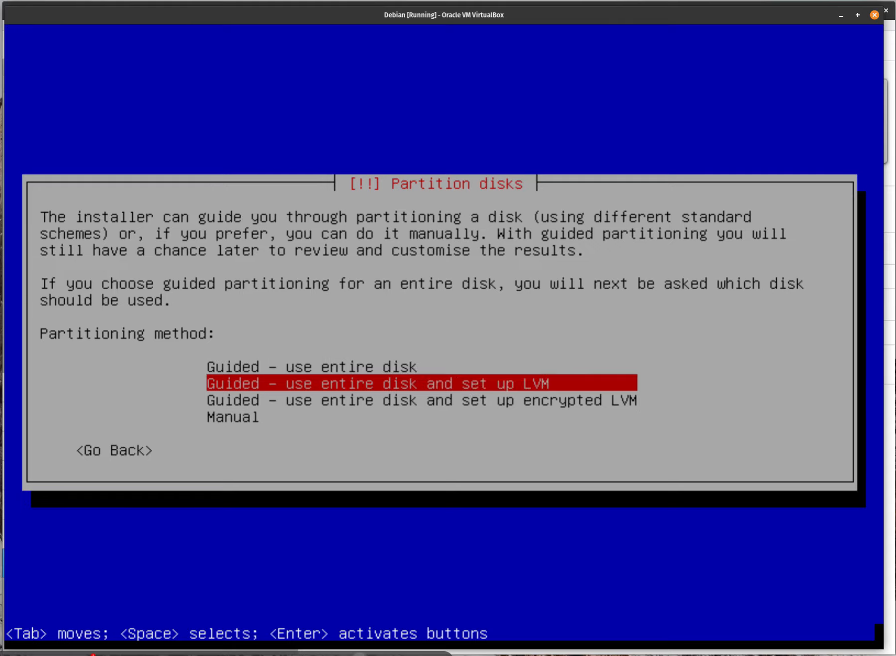
key("Up")
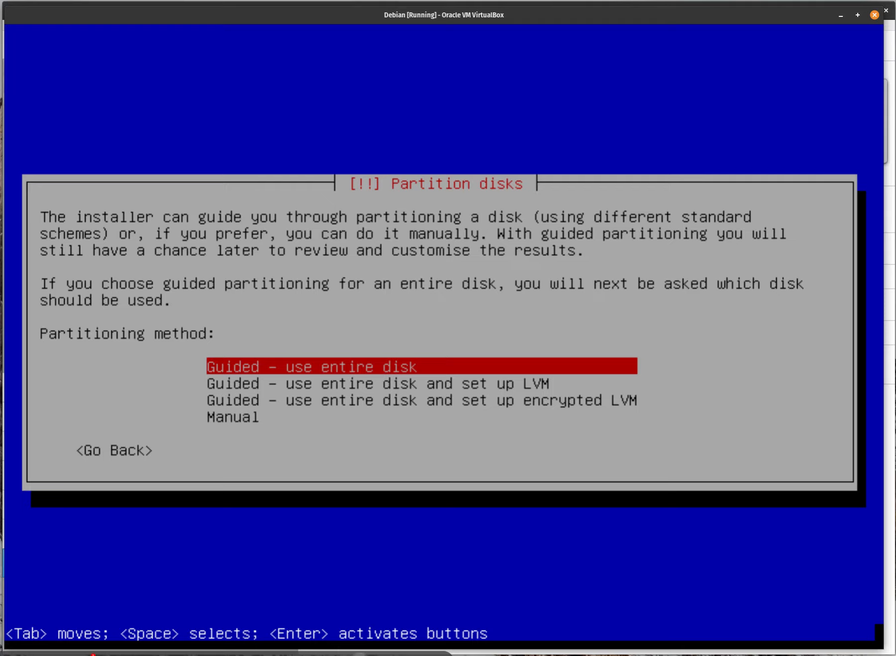
key("Down")
key("Up")
key("Down")
key("Down")
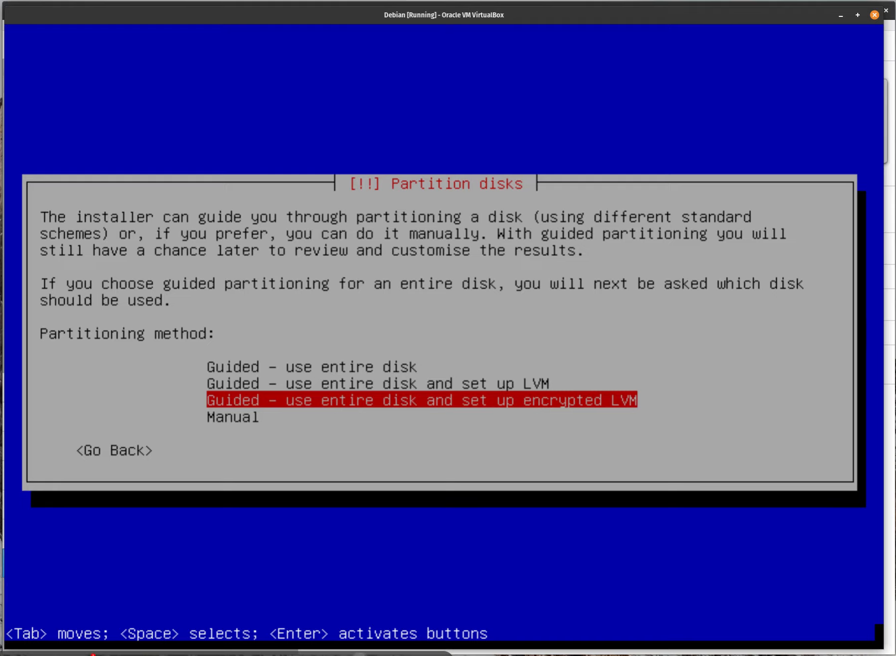
key("Up")
key("Up")
key("Return")
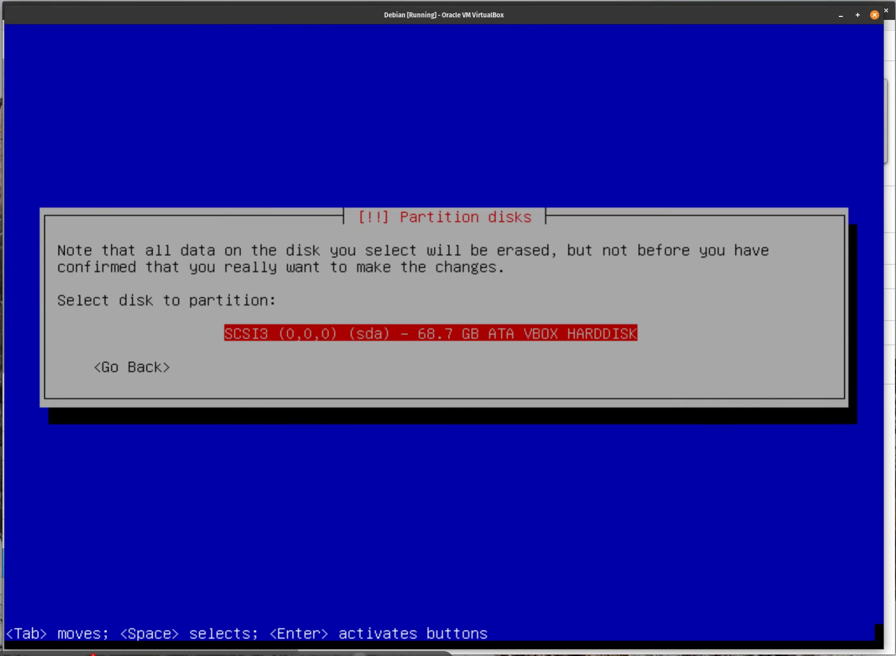
Partition the 68.7 GB sda disk with all files in one partition and finish partitioning.
key("Return")
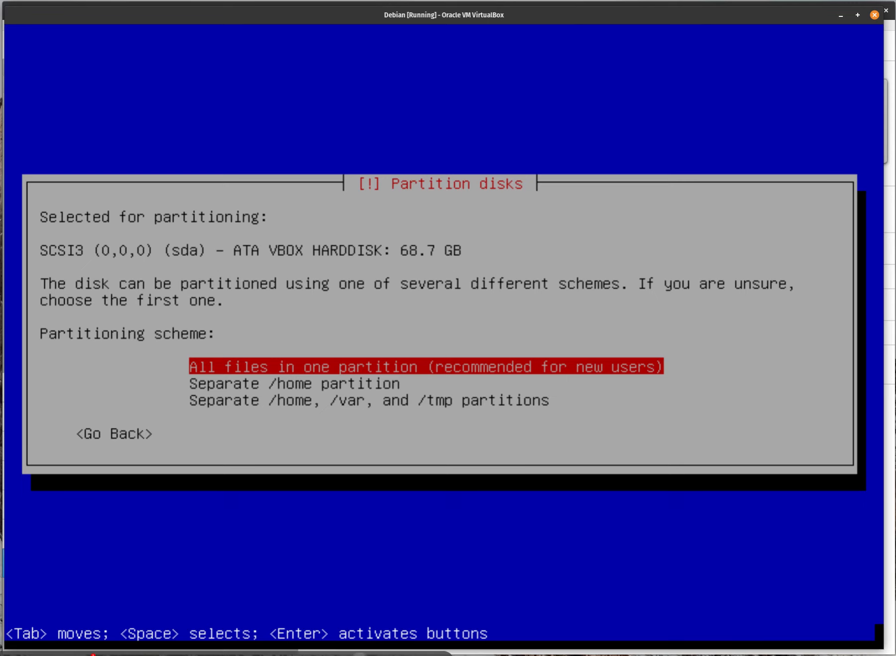
key("Return")
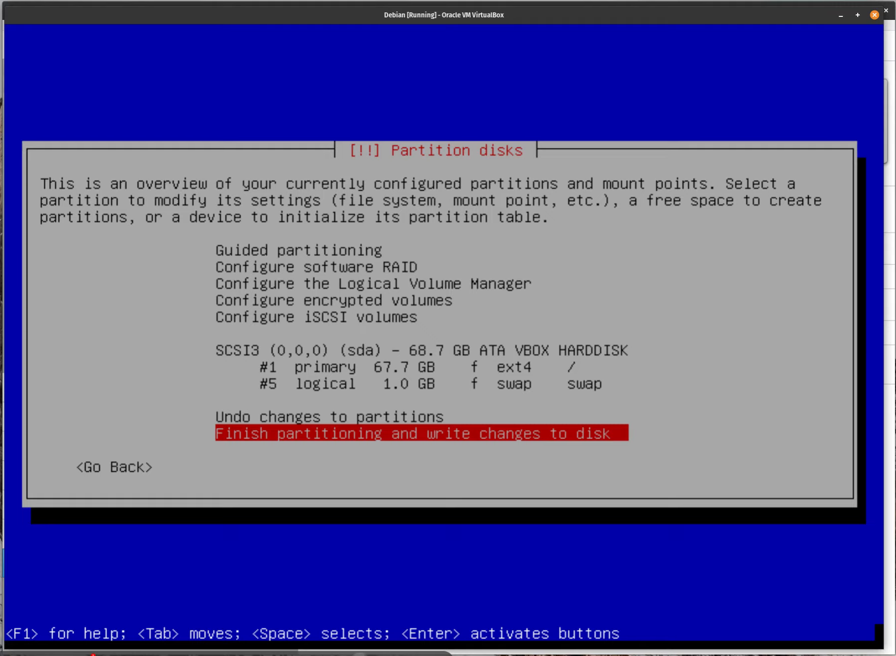
key("Return")
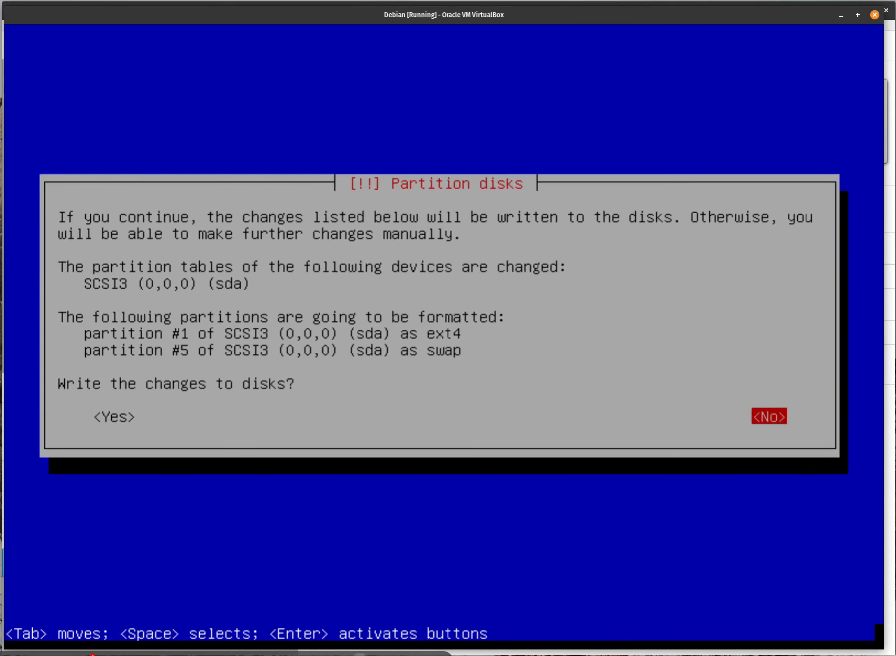
key("Tab")
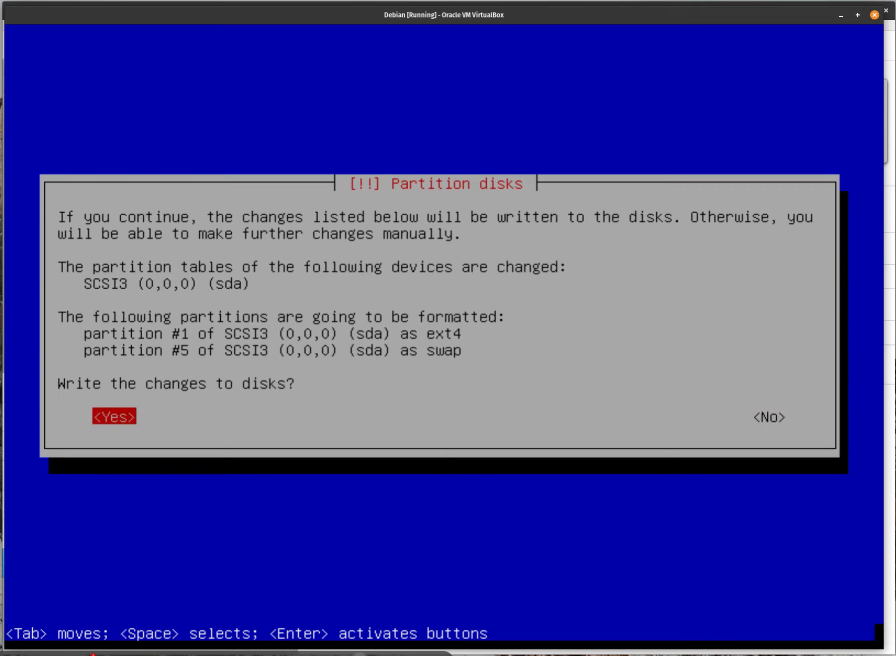
Confirm writing the partition changes to disk and let the base system install.
key("Return")
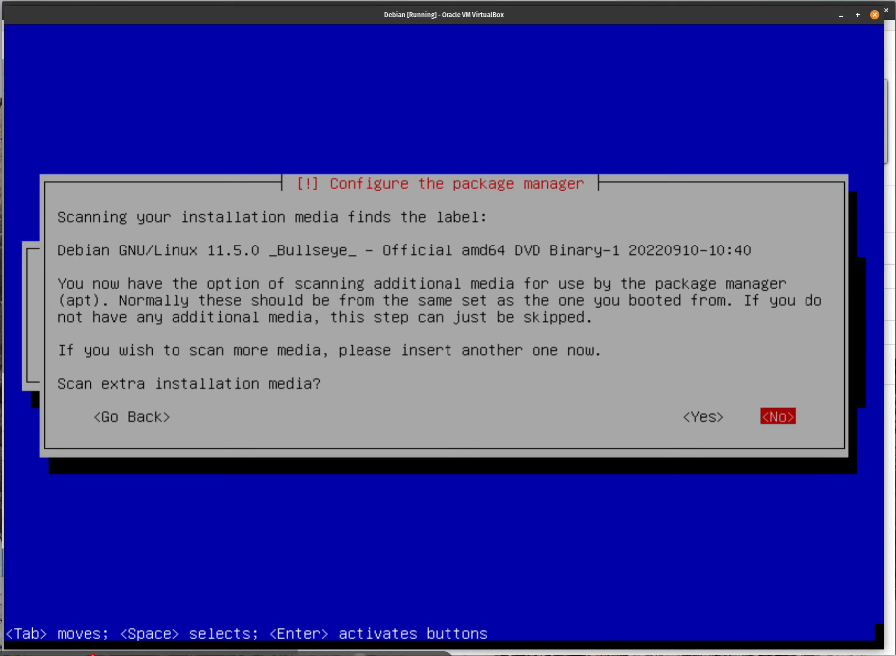
Skip scanning extra media and use the United States deb.debian.org network mirror.
key("Left")
key("Left")
key("Right")
key("Right")
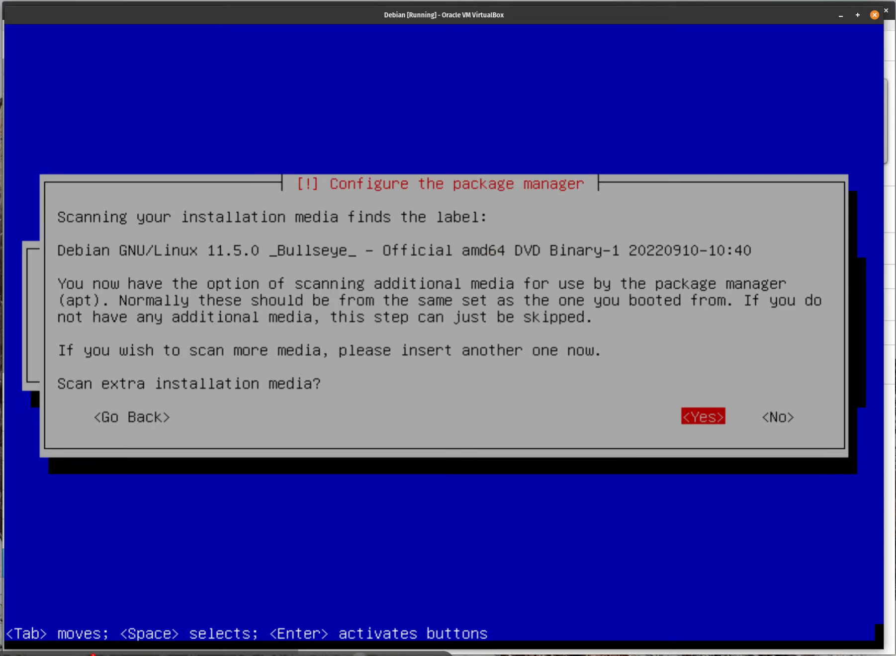
key("Return")
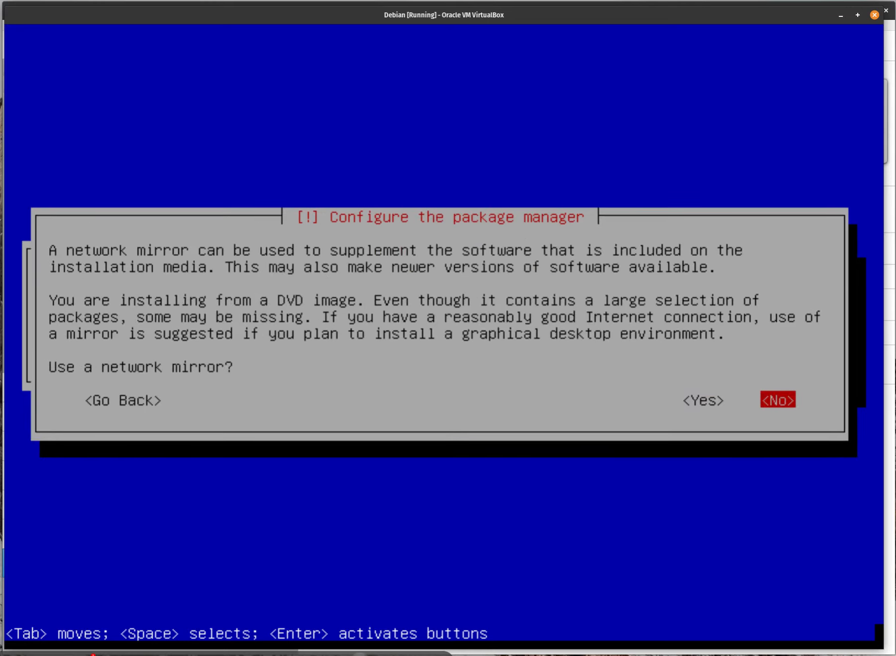
key("Left")
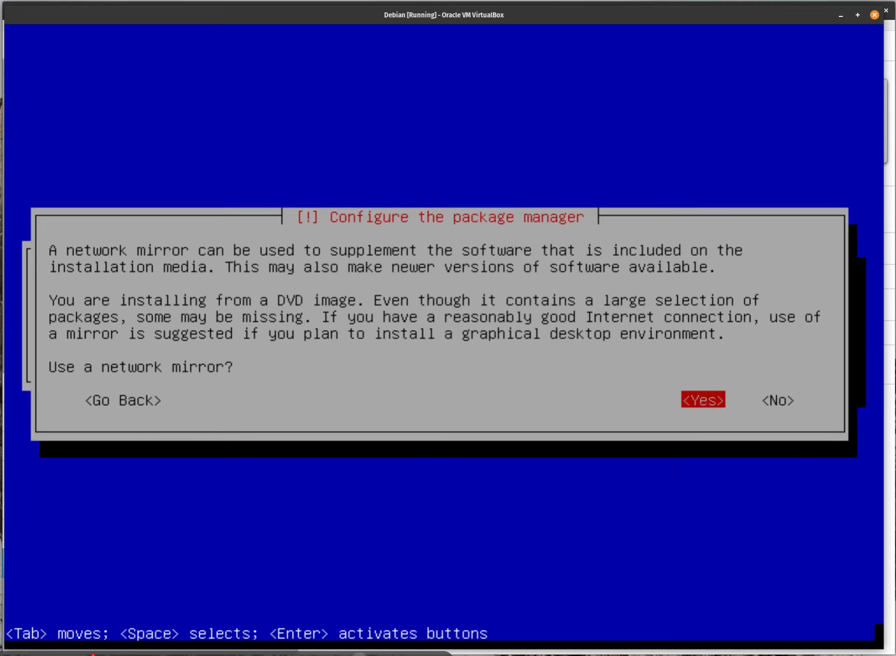
key("Return")
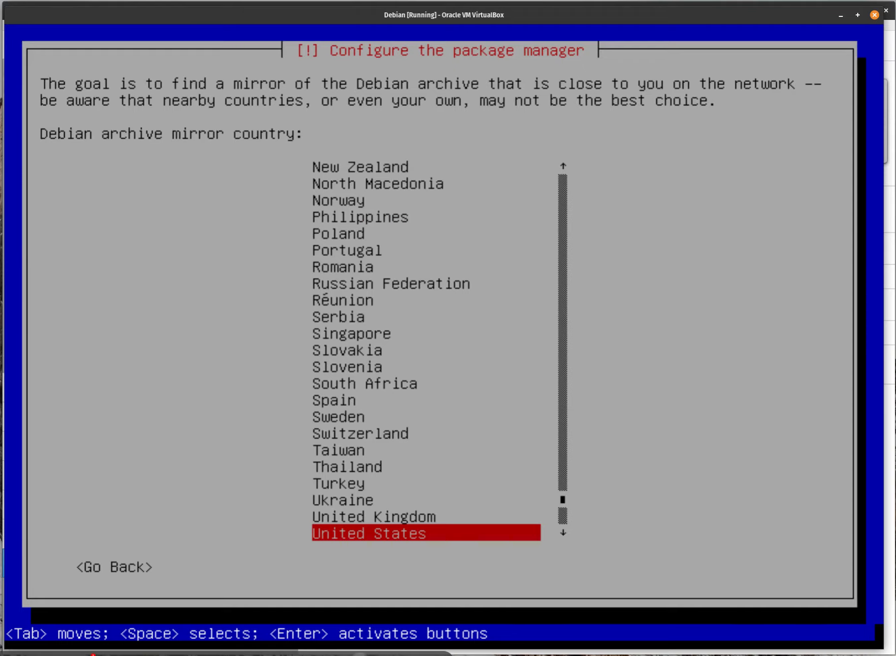
key("Return")
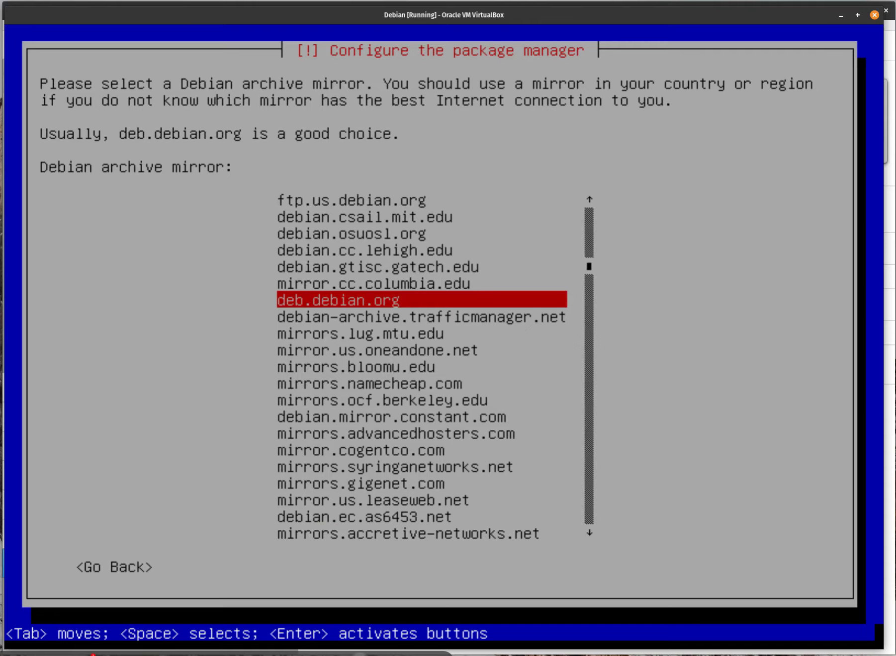
key("Return")
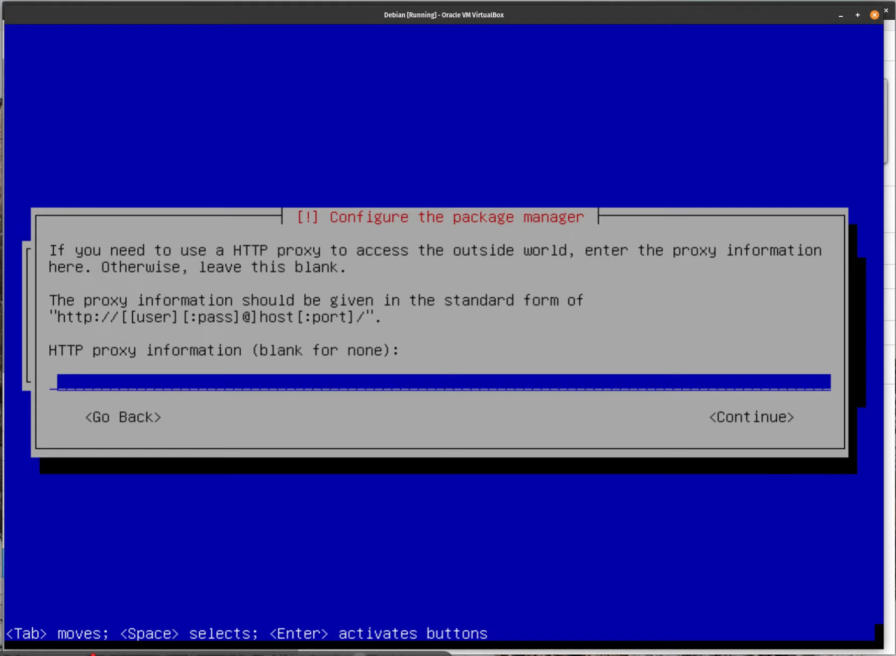
Continue with no HTTP proxy until the popularity-contest survey appears.
key("Return")
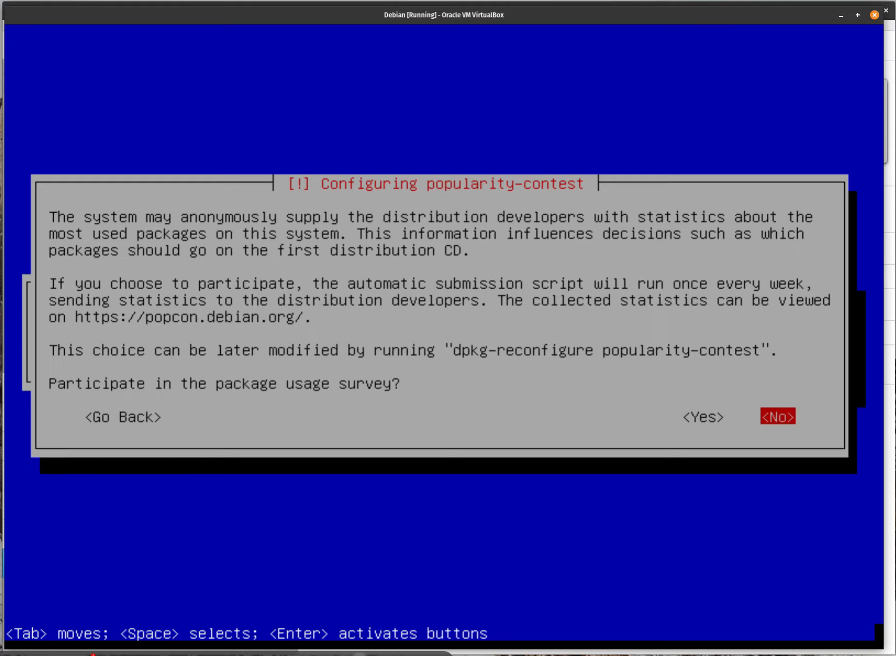
Decline participation in the popularity-contest package usage survey.
key("Left")
key("Right")
key("Return")
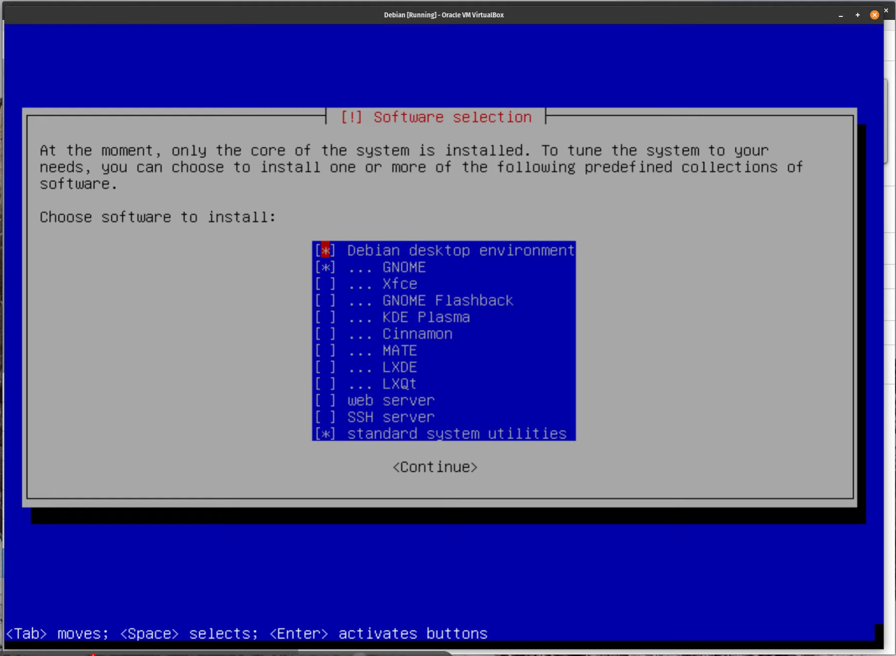
Deselect Debian desktop environment and GNOME, leaving only standard system utilities.
key("space")
key("Down")
key("space")
key("Down")
key("Down")
key("Down")
key("Down")
key("Down")
key("Down")
key("Down")
key("Down")
key("Down")
key("Down")
key("Tab")
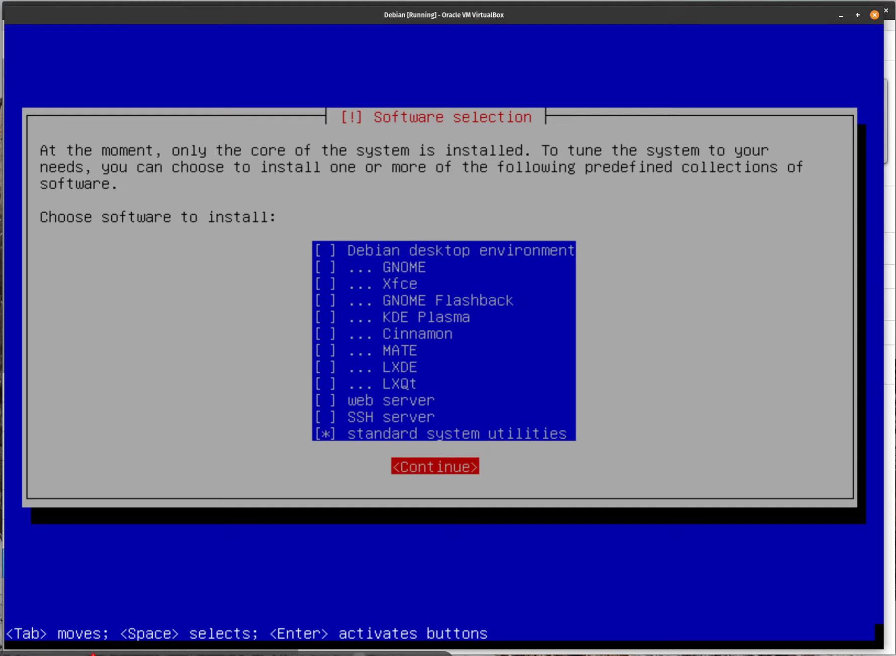
Install the selected software until the GRUB boot loader prompt appears.
key("Return")
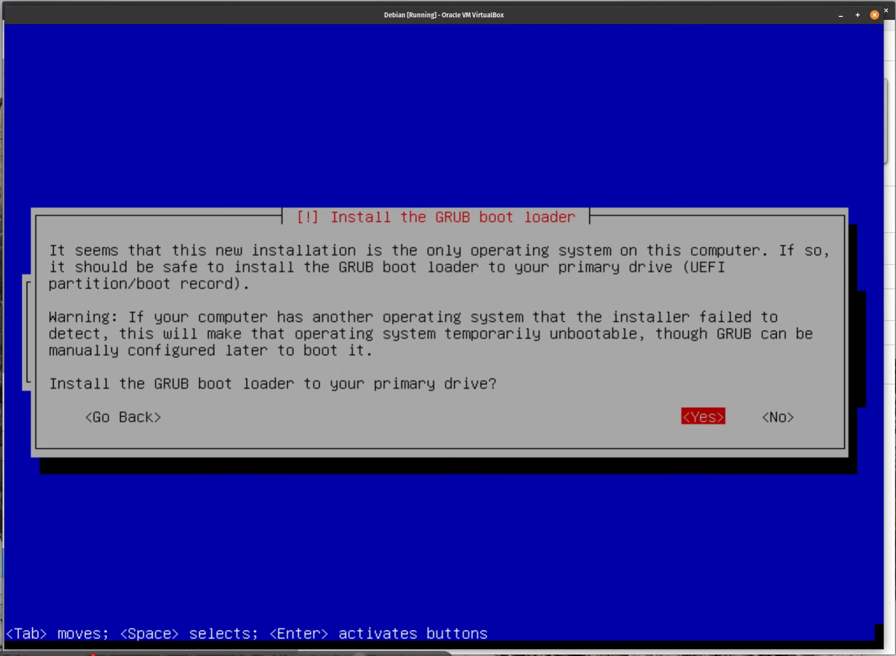
Install the GRUB boot loader onto /dev/sda.
key("Return")
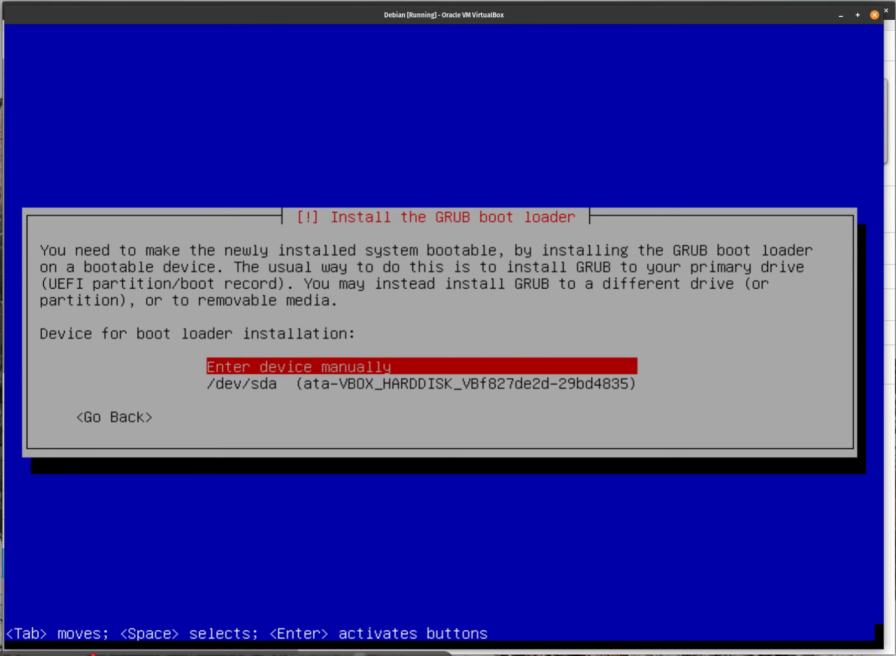
key("Down")
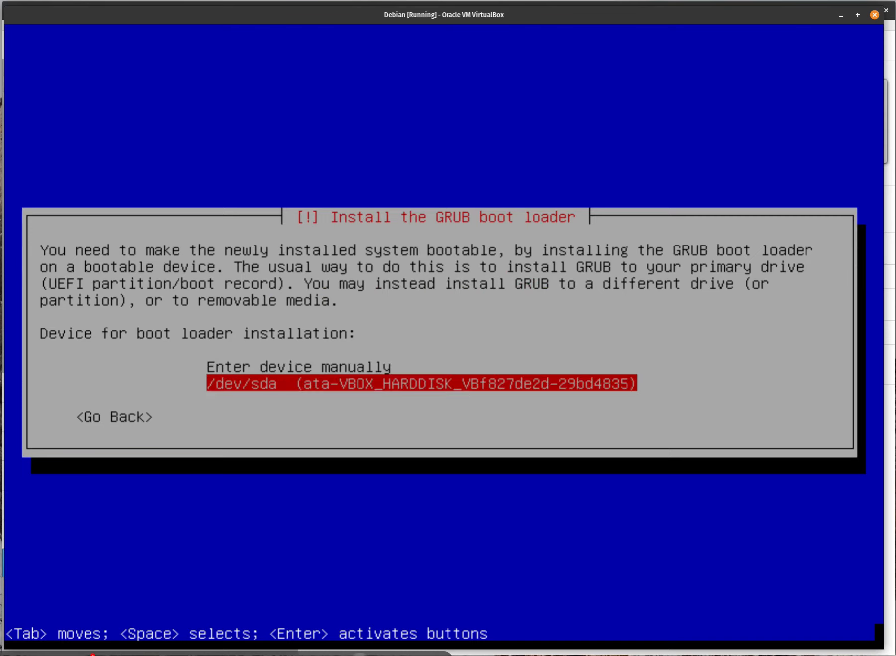
key("Return")
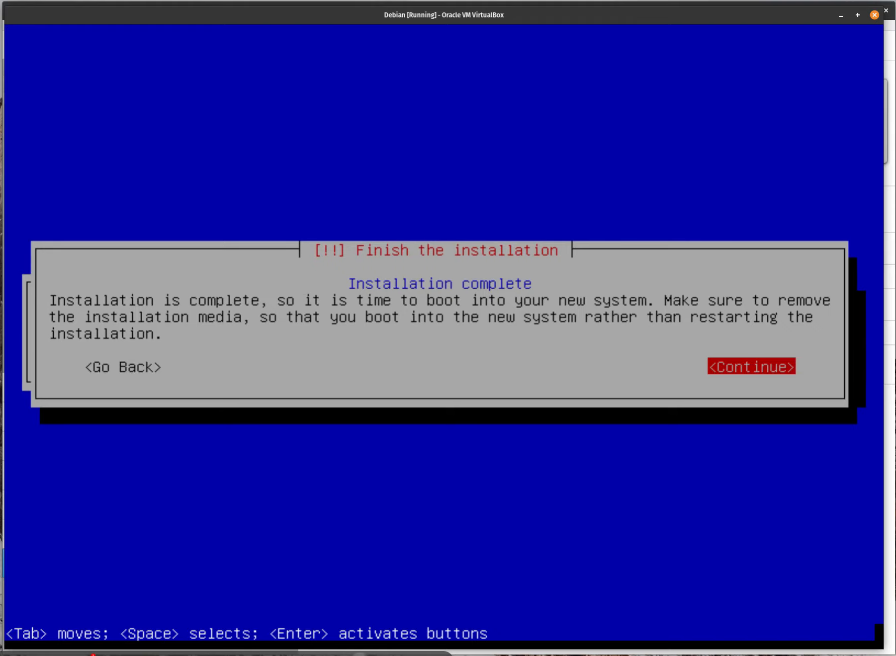
Reboot the new system and boot Debian GNU/Linux from the GRUB menu.
key("Return")
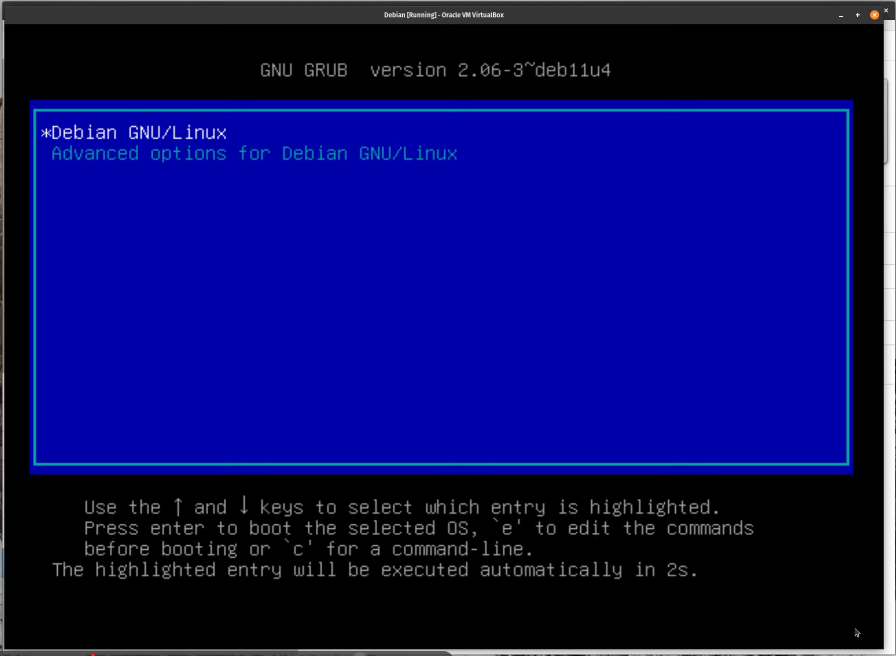
key("Return")
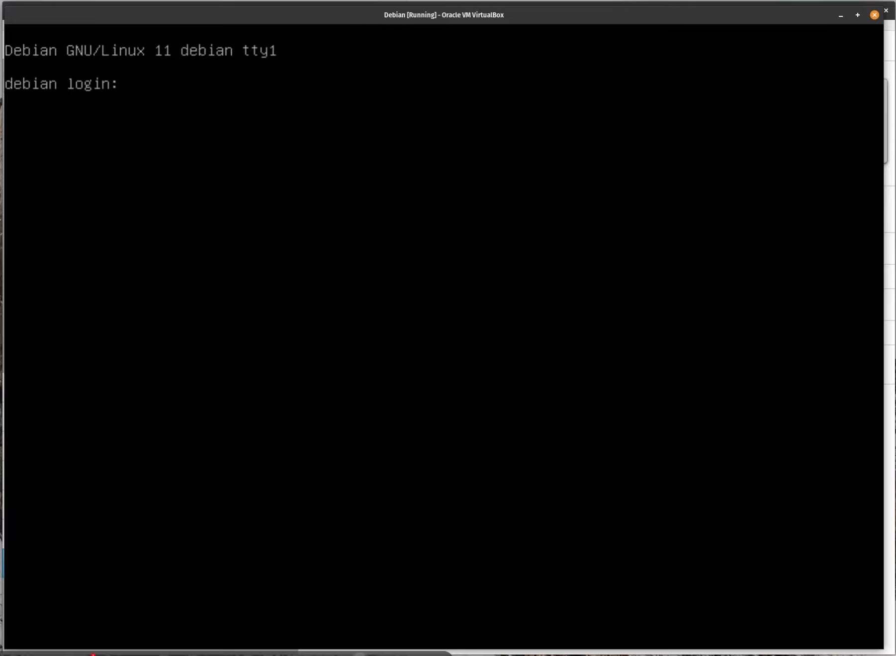
Log in at the console with the regular user's username and password.
type("ian")
key("Return")
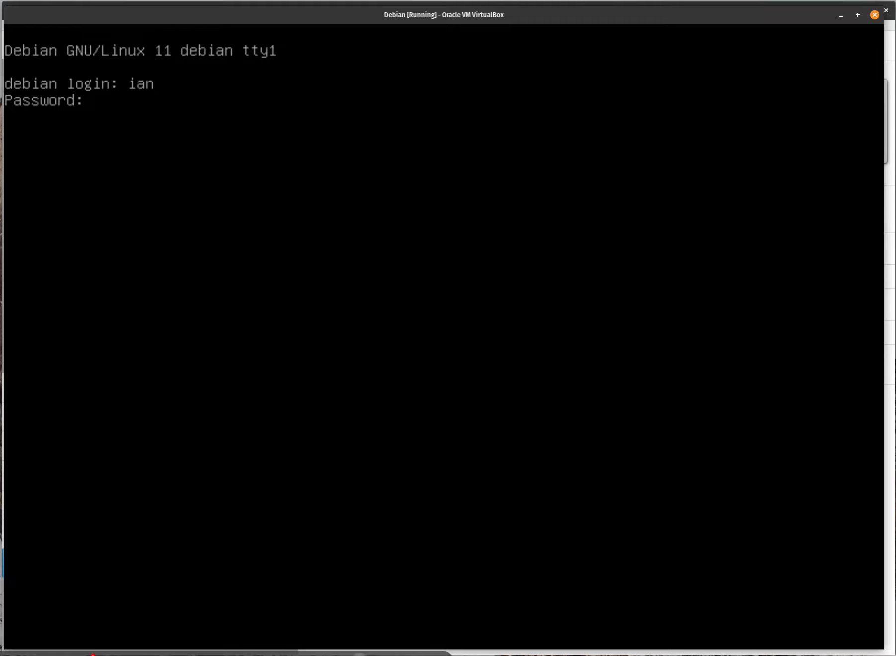
key("Return")
Switch to root with 'su root' and the root password, then run whoami.
type("su")
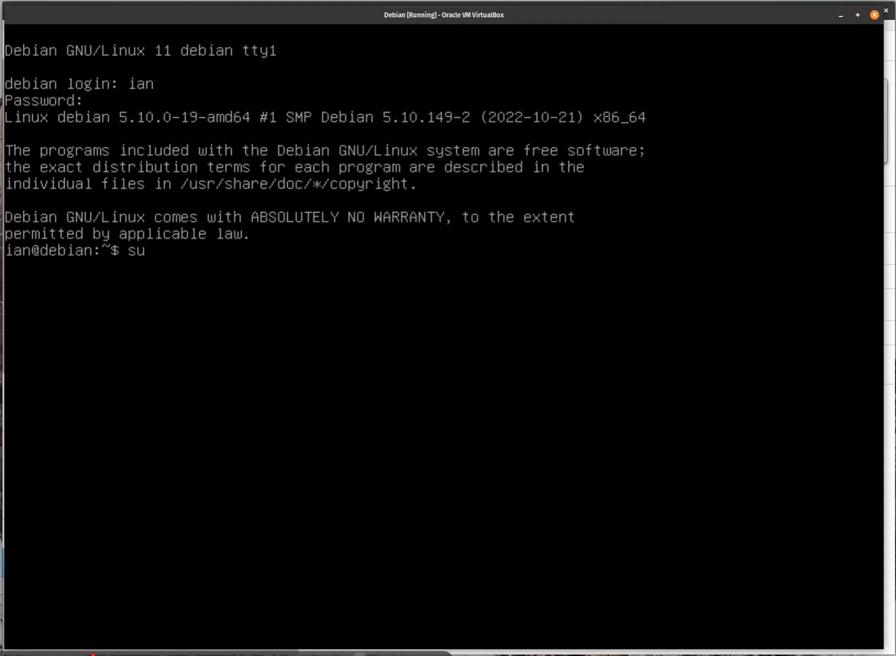
type(" root")
key("Return")
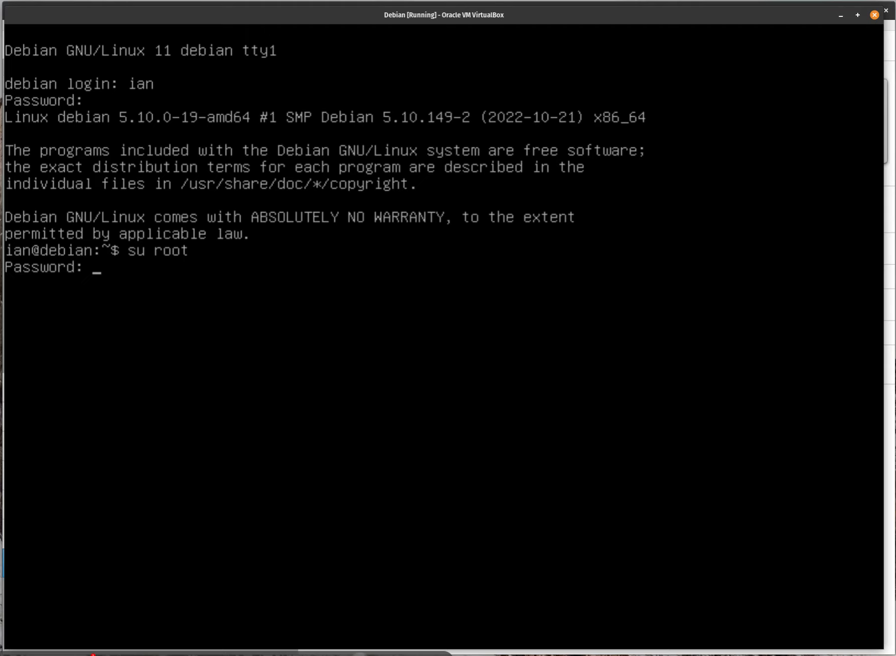
key("Return")
type("who")
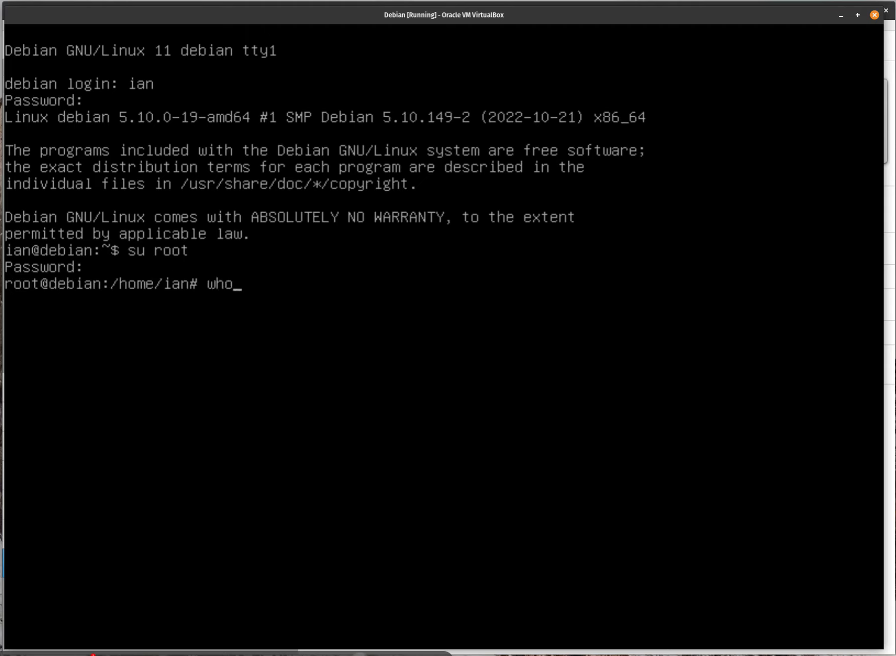
type("ami")
key("Return")
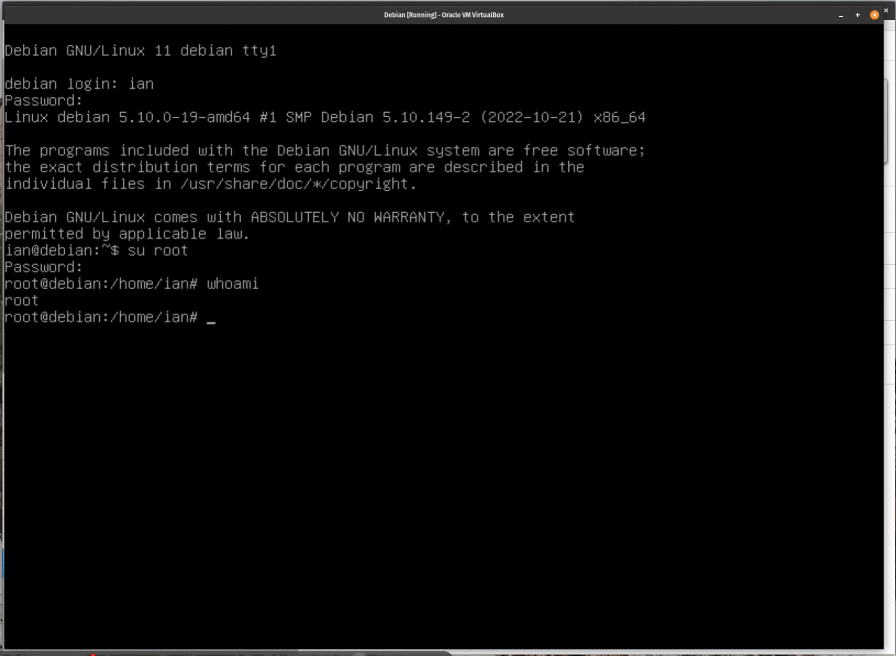